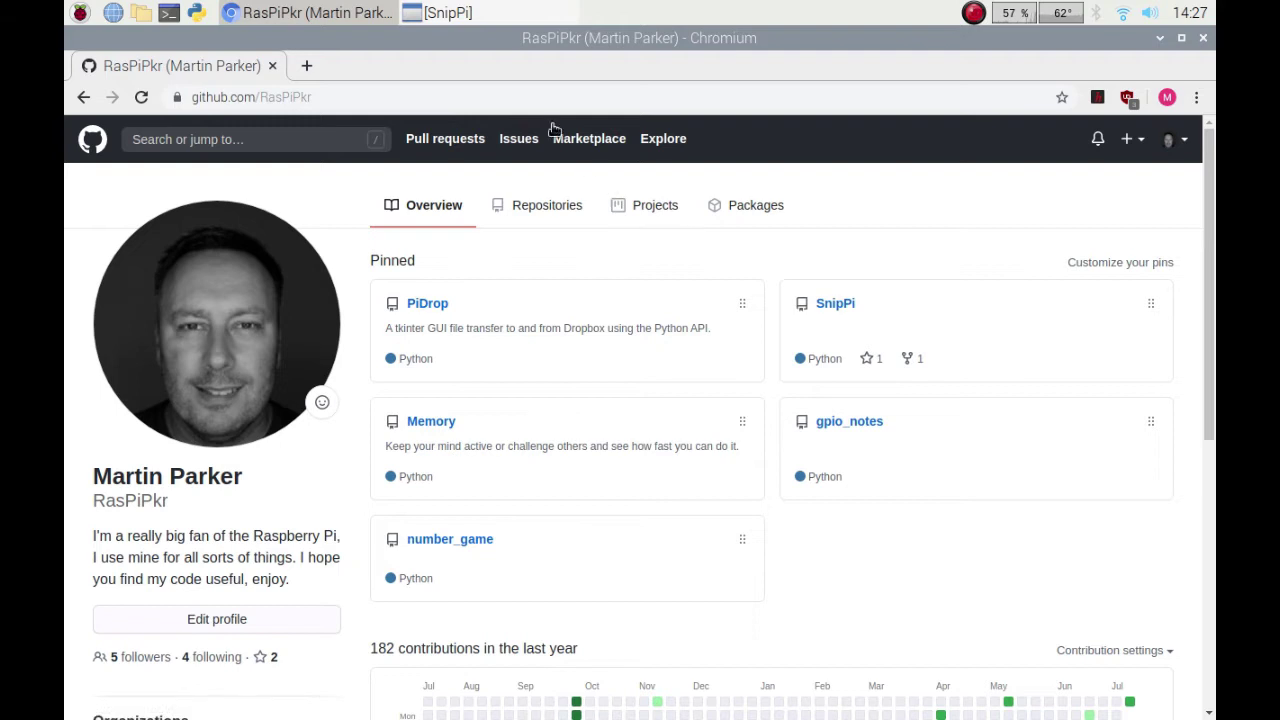
Take a Full Screen capture of the GitHub profile page with SnipPi and discard it unsaved after the preview.
left_click(490, 15)
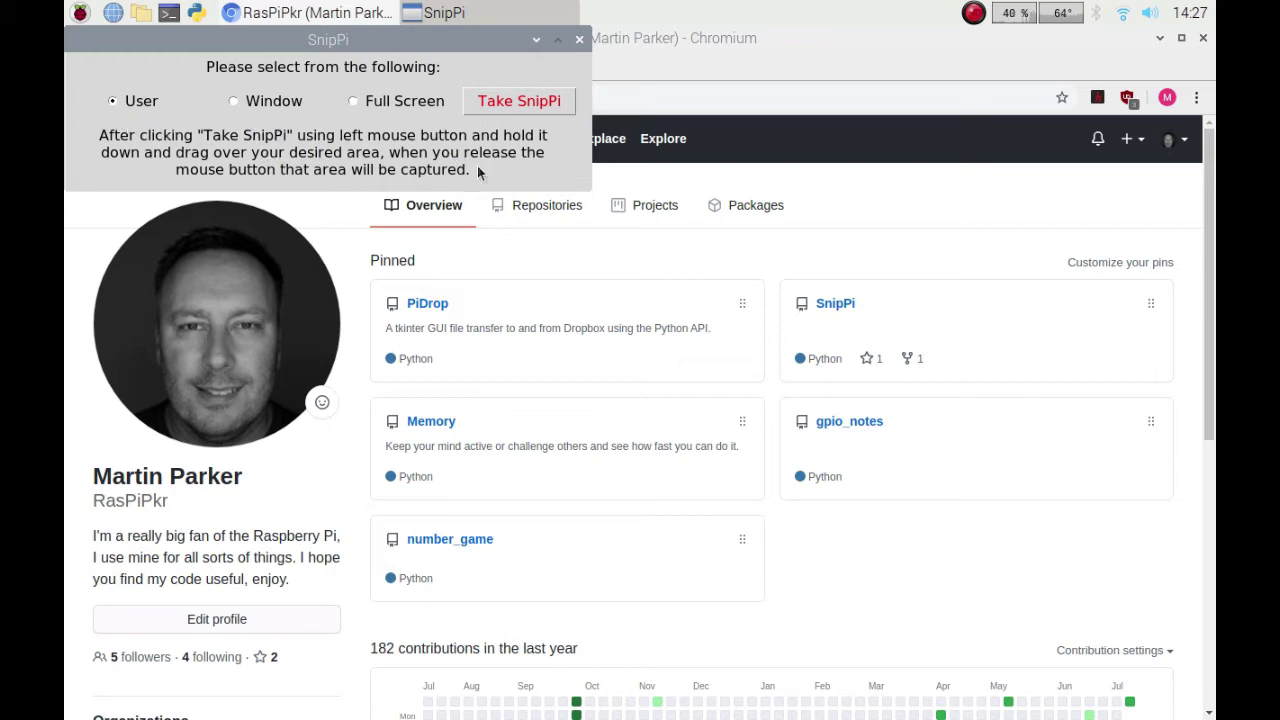
left_click(405, 104)
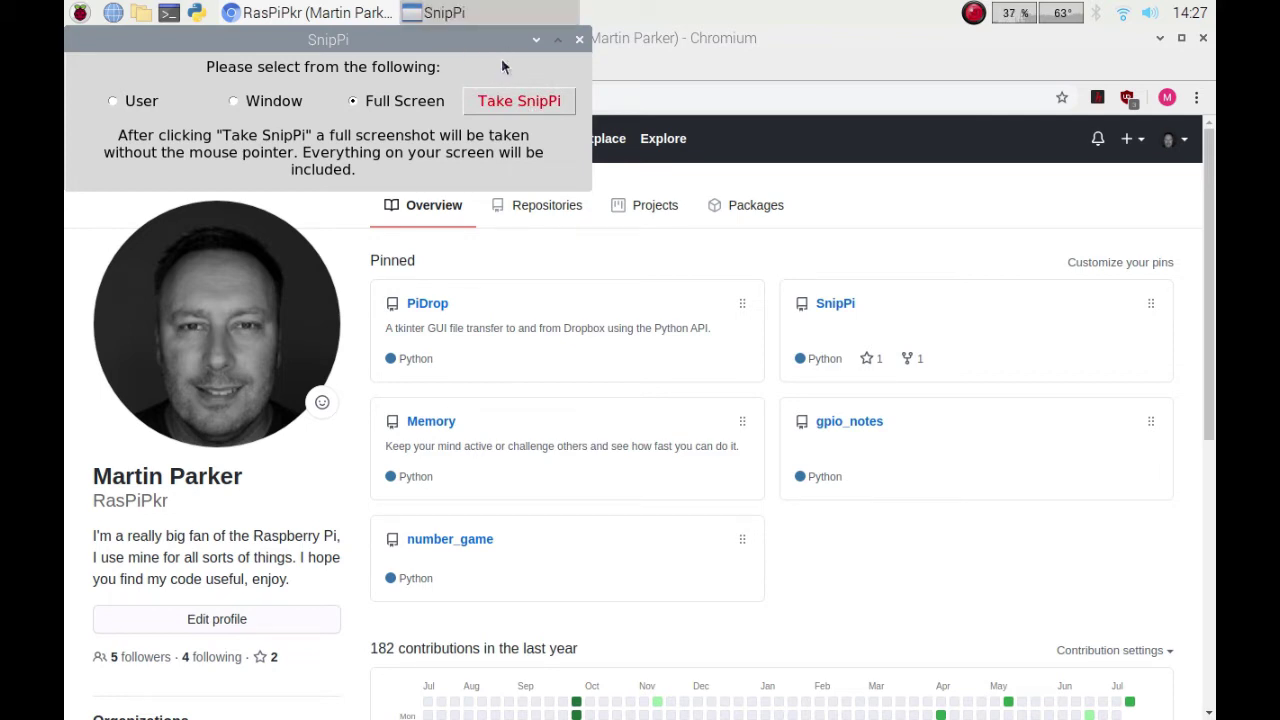
left_click(530, 103)
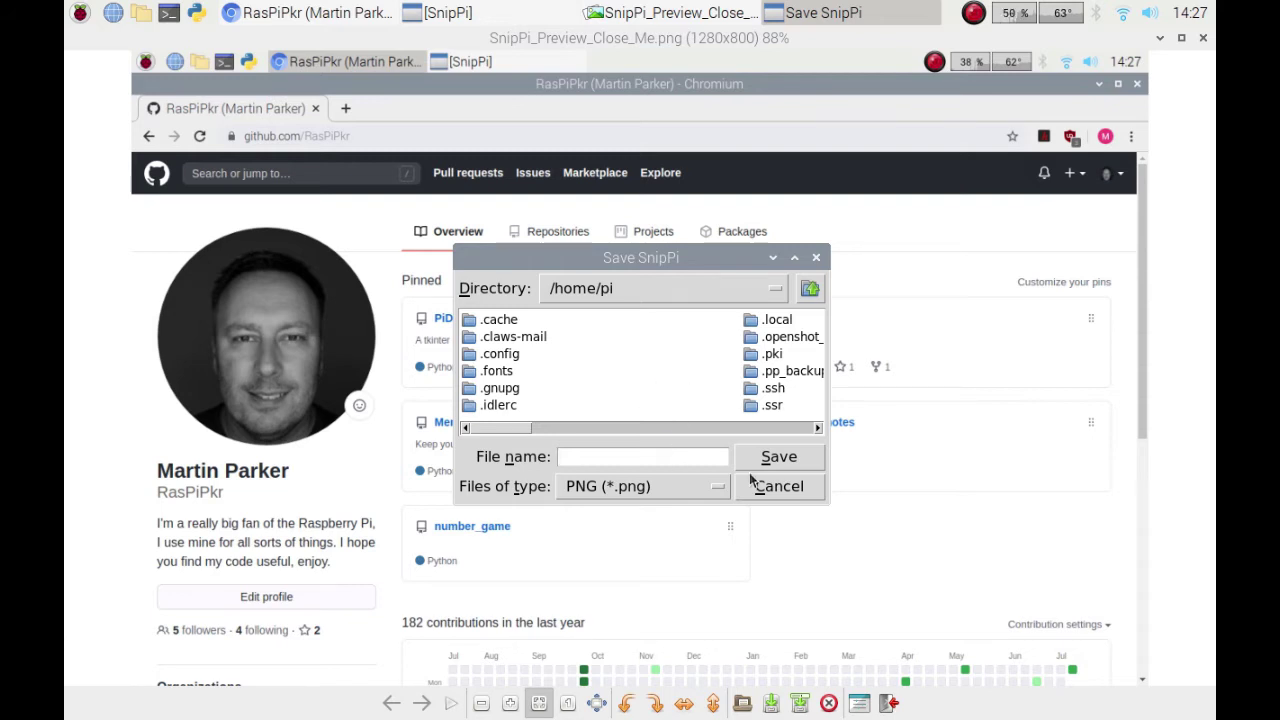
left_click(780, 486)
left_click(641, 413)
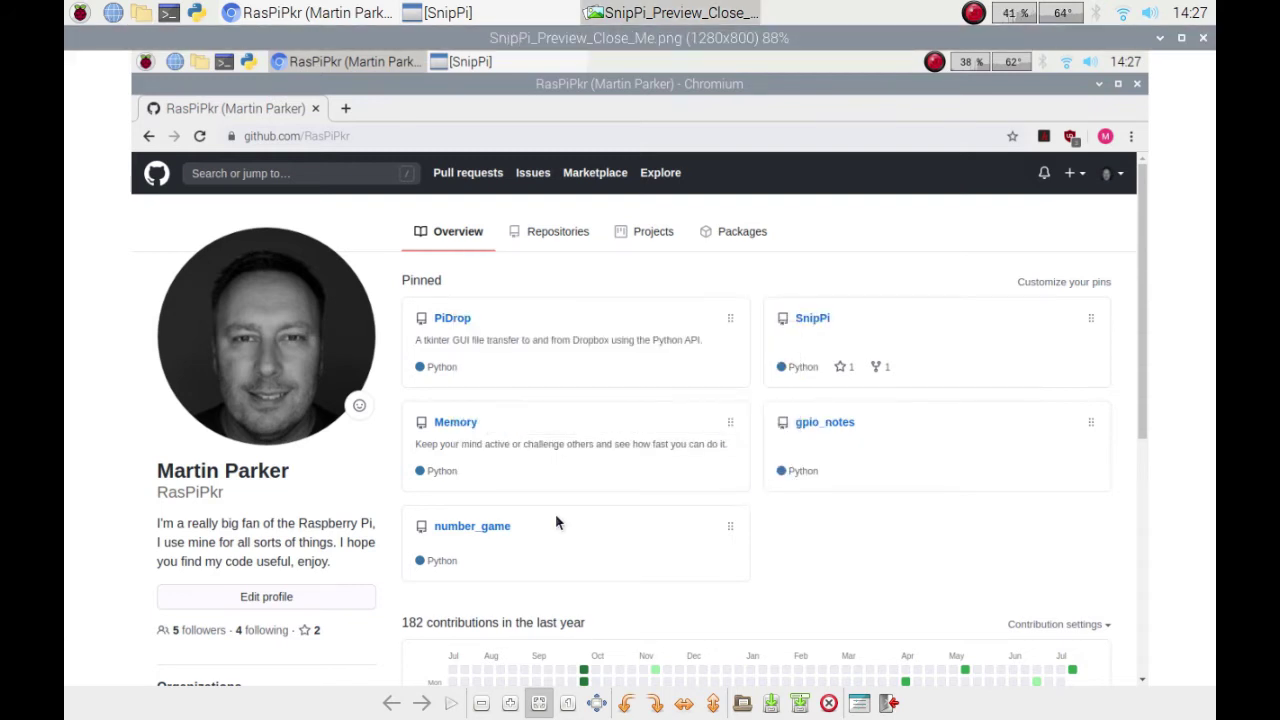
left_click(1203, 38)
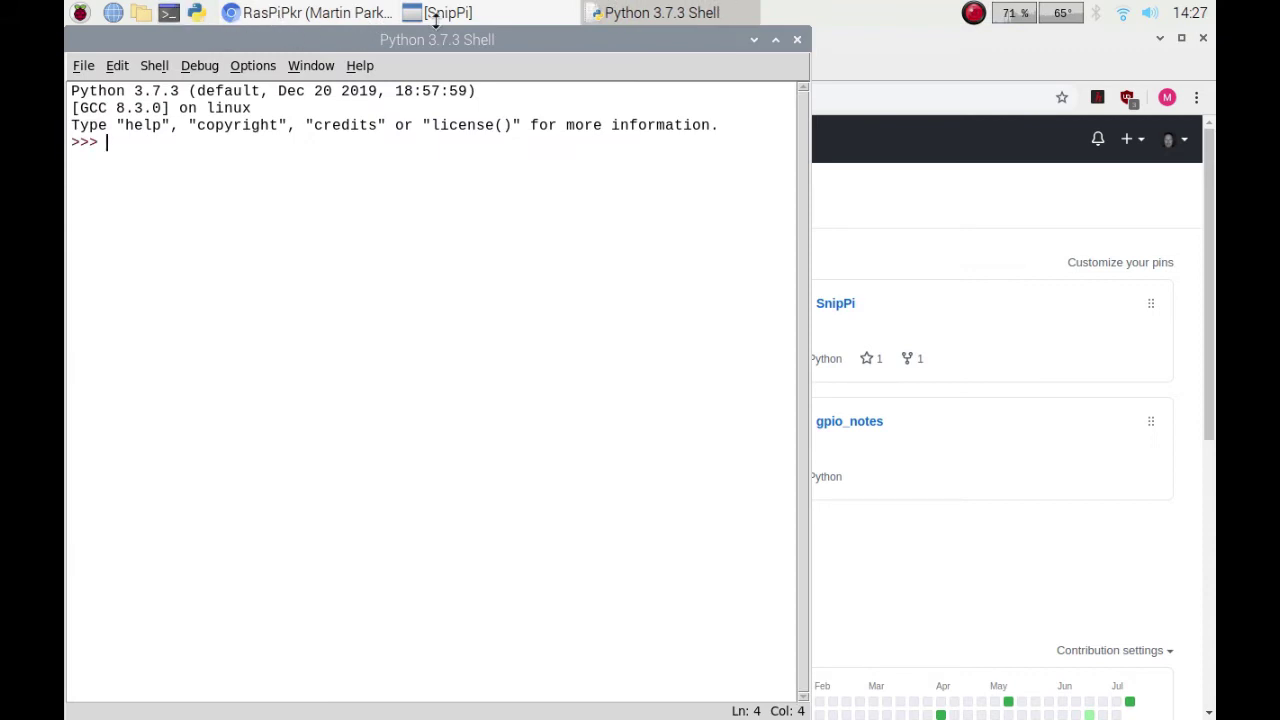
Capture the Python 3.7.3 Shell using SnipPi's Window mode, discard the capture unsaved, and close the shell.
left_click(490, 14)
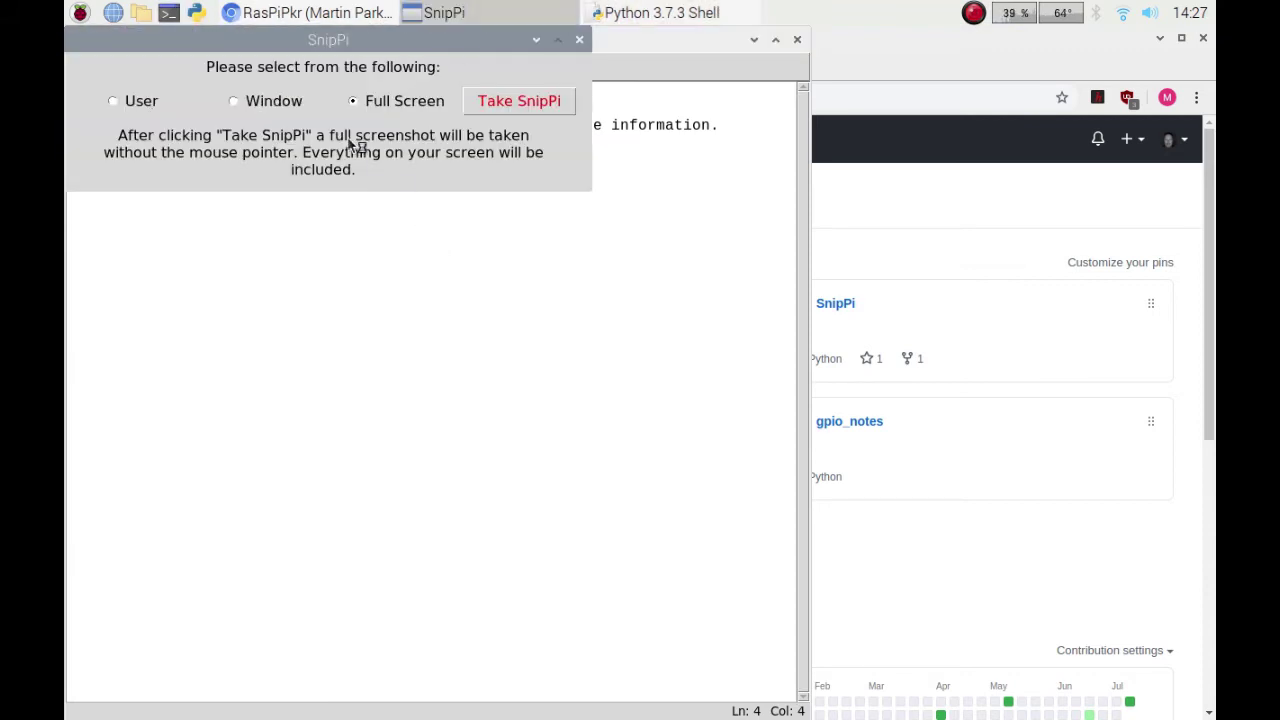
left_click(278, 106)
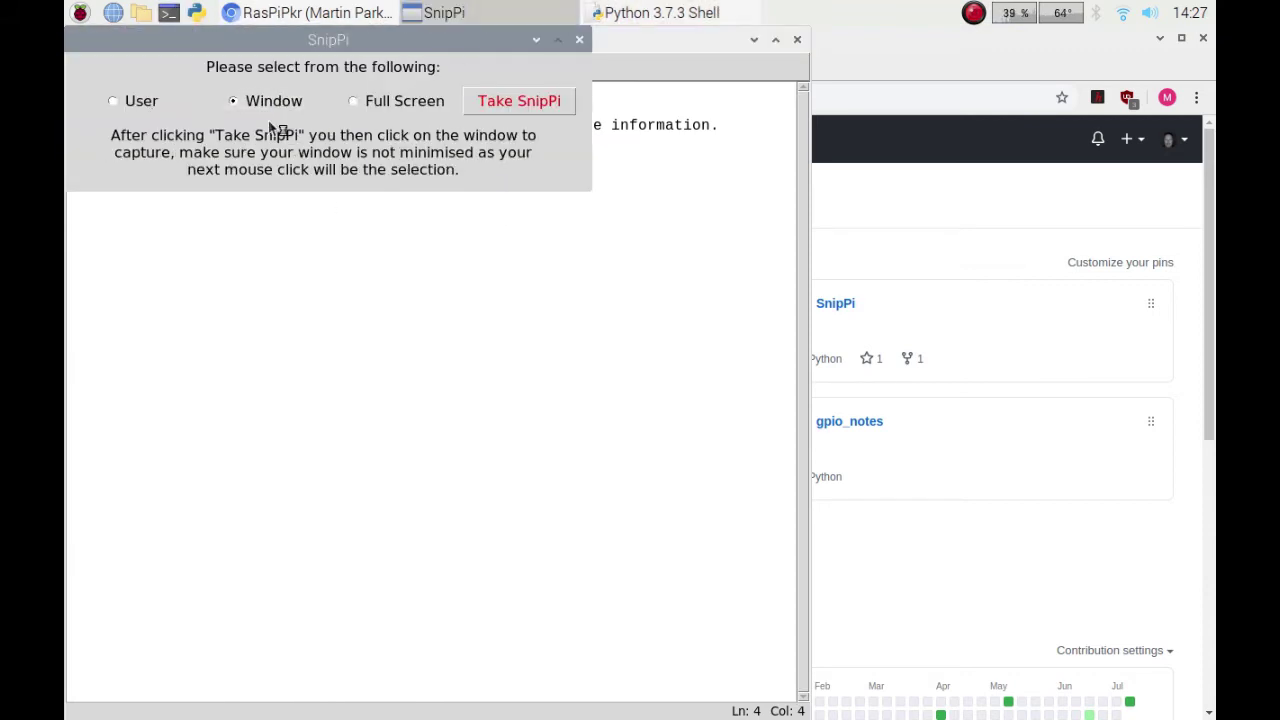
left_click(515, 107)
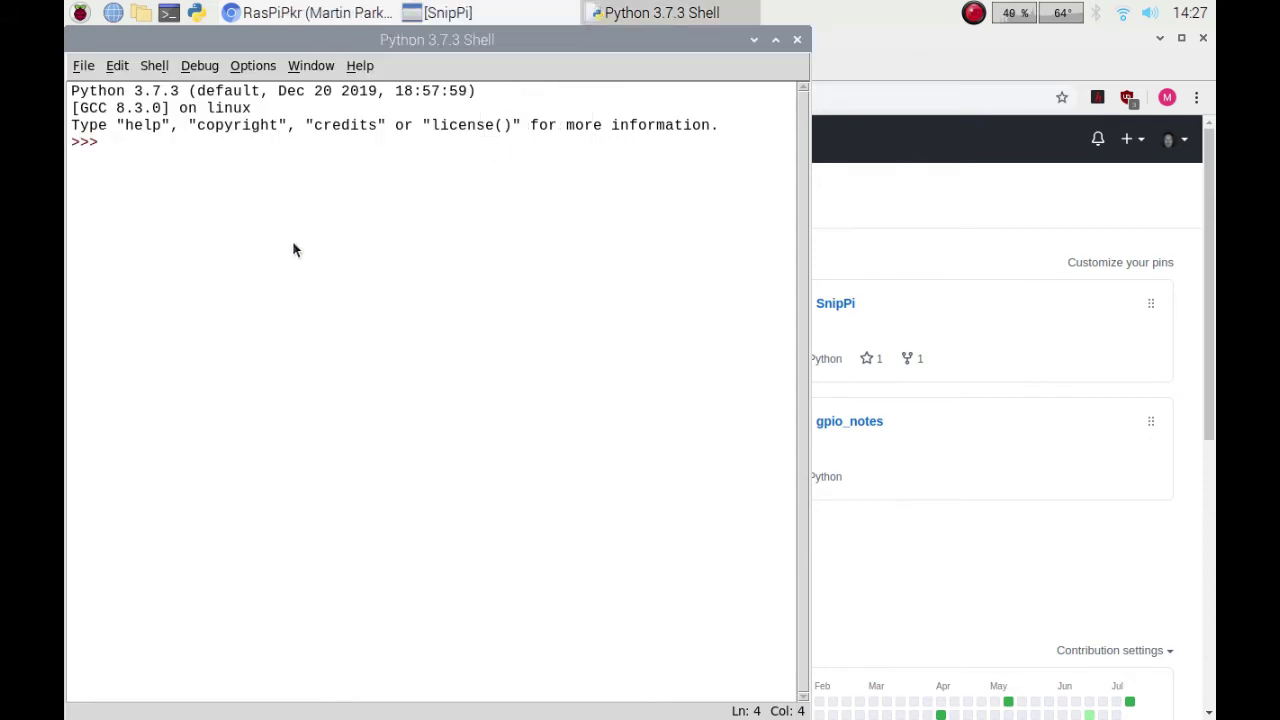
left_click(443, 504)
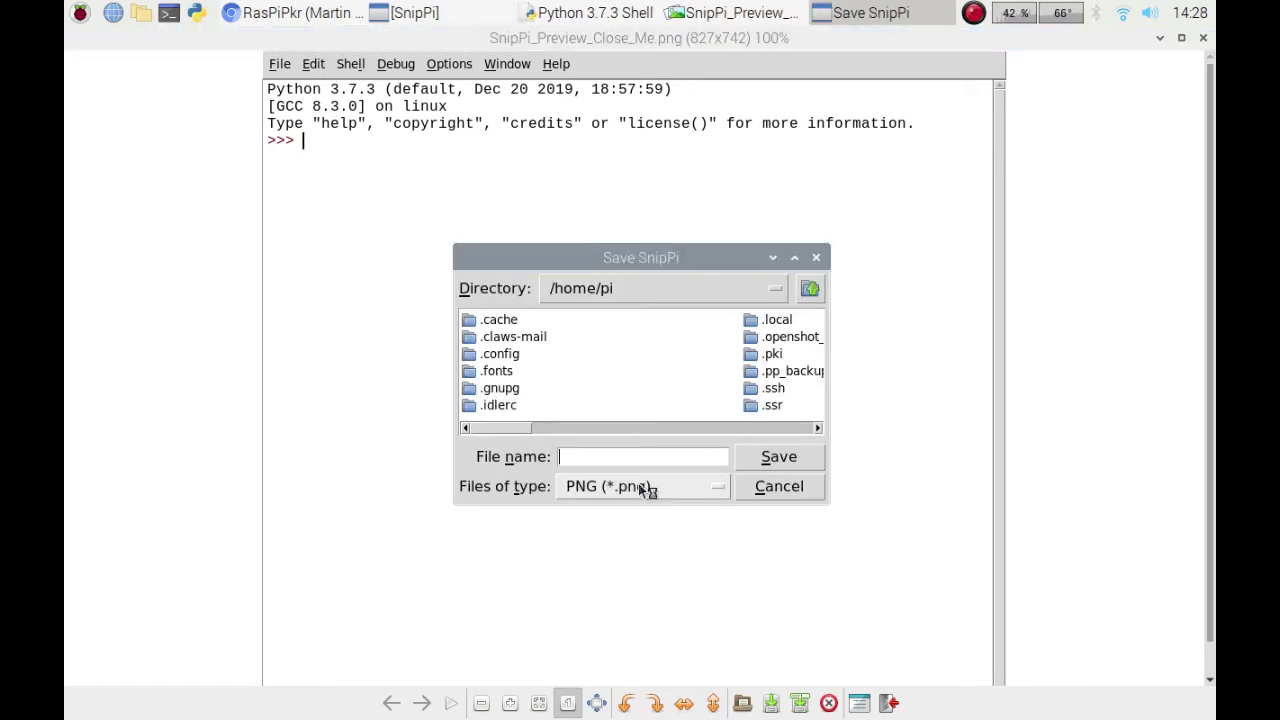
left_click(760, 487)
left_click(667, 413)
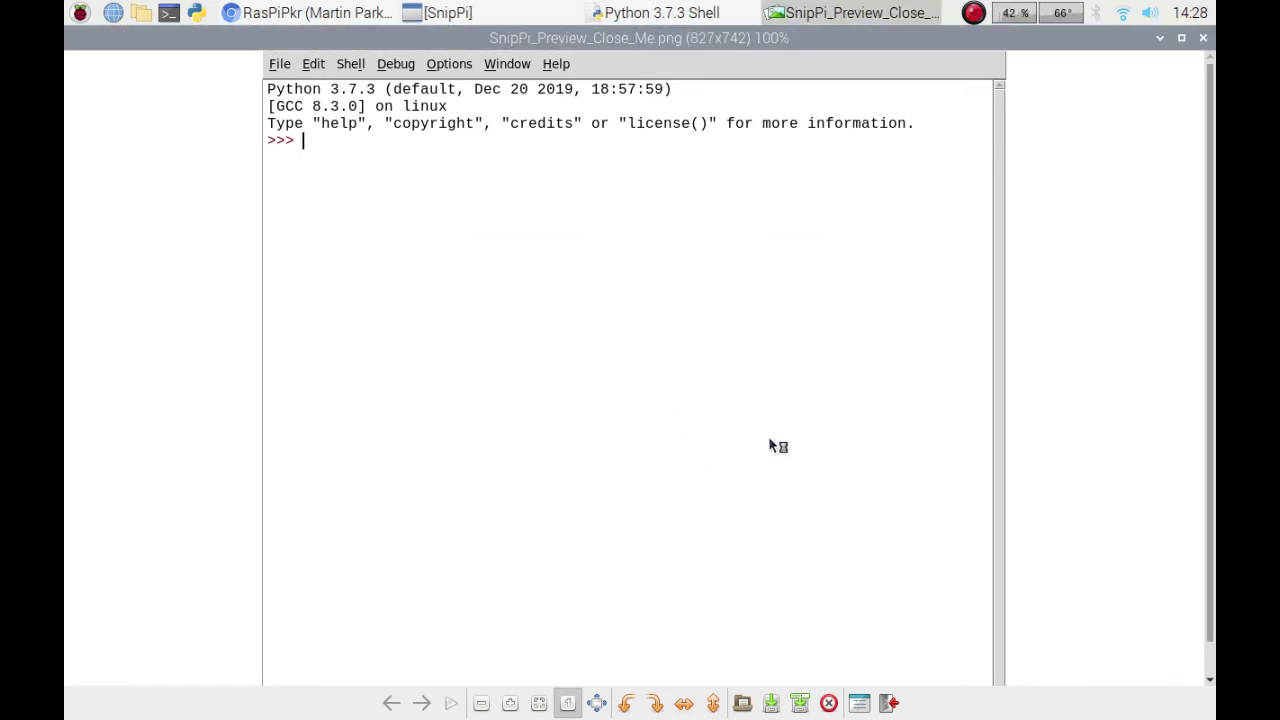
left_click(1204, 38)
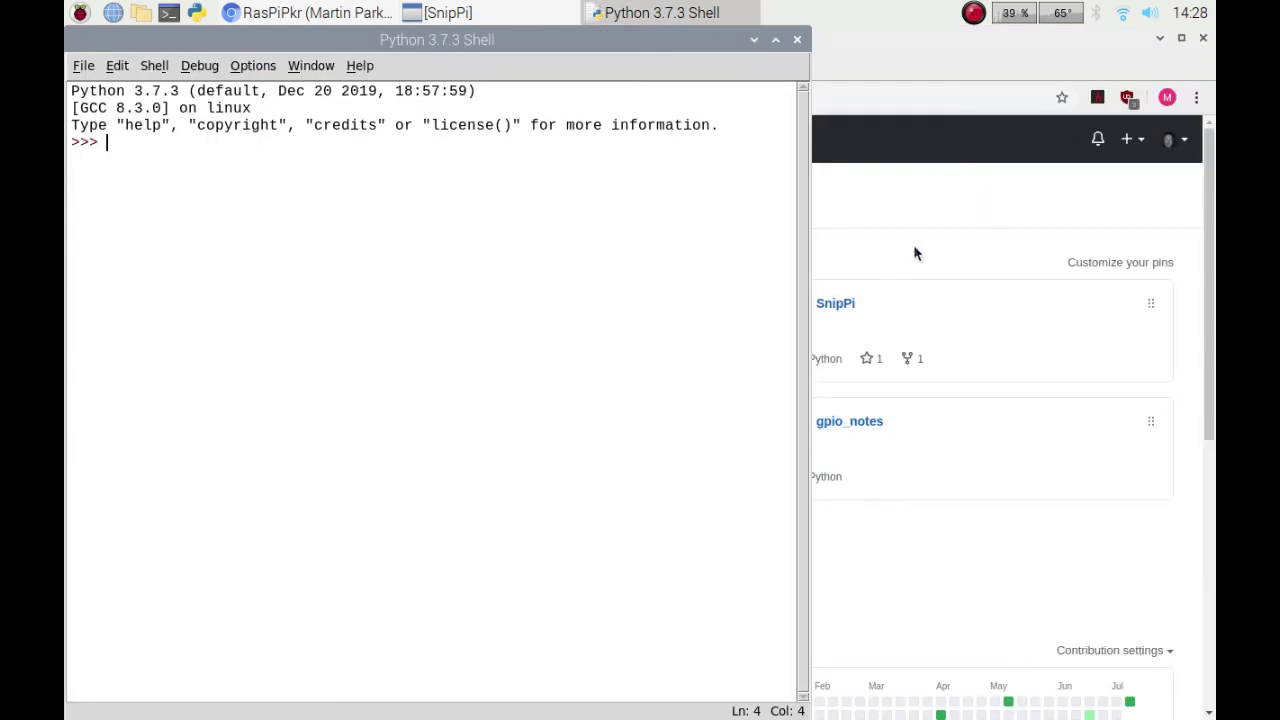
left_click(797, 39)
Capture a User-selected area of about 445 x 422 pixels around the pinned repositories with SnipPi and discard it unsaved.
left_click(468, 14)
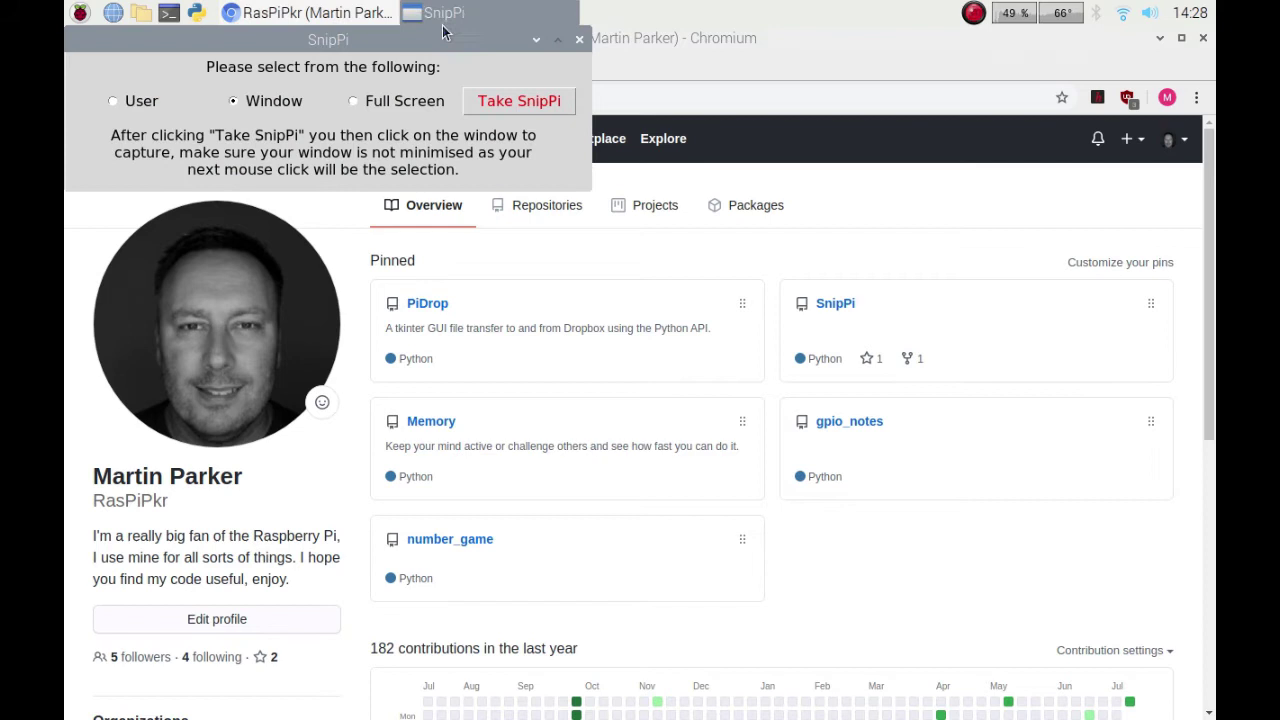
left_click(140, 102)
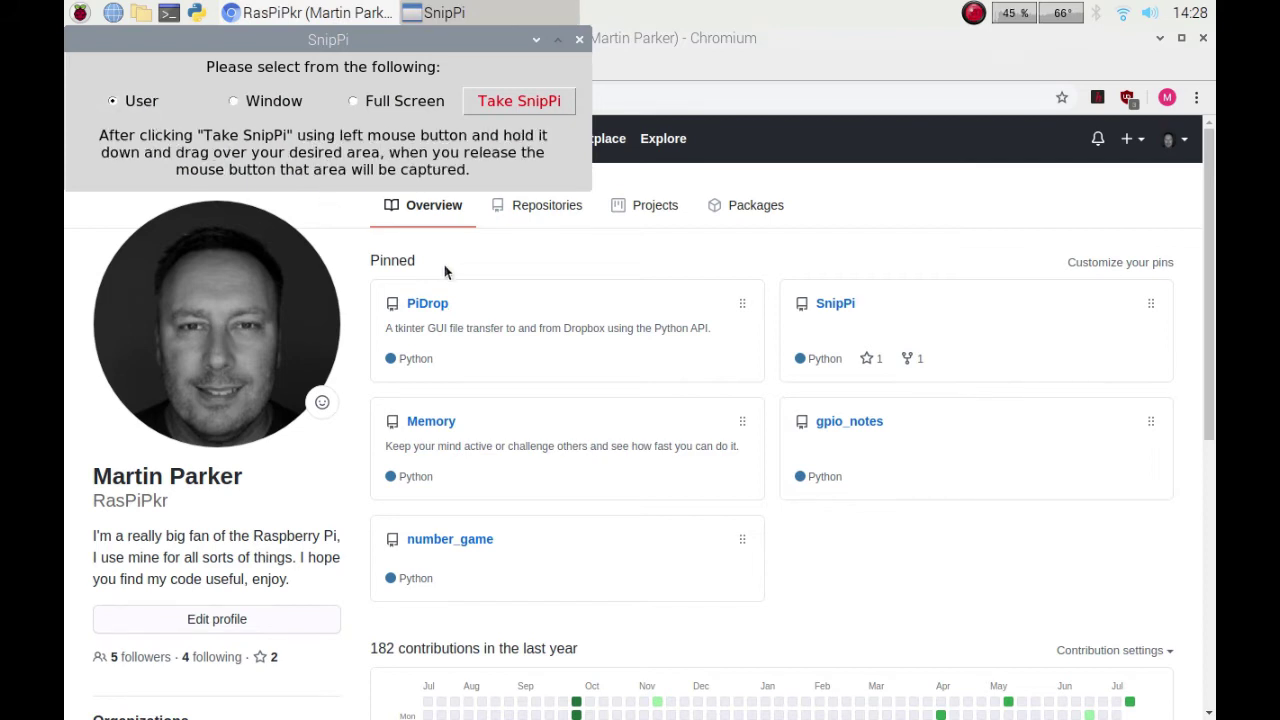
left_click(522, 104)
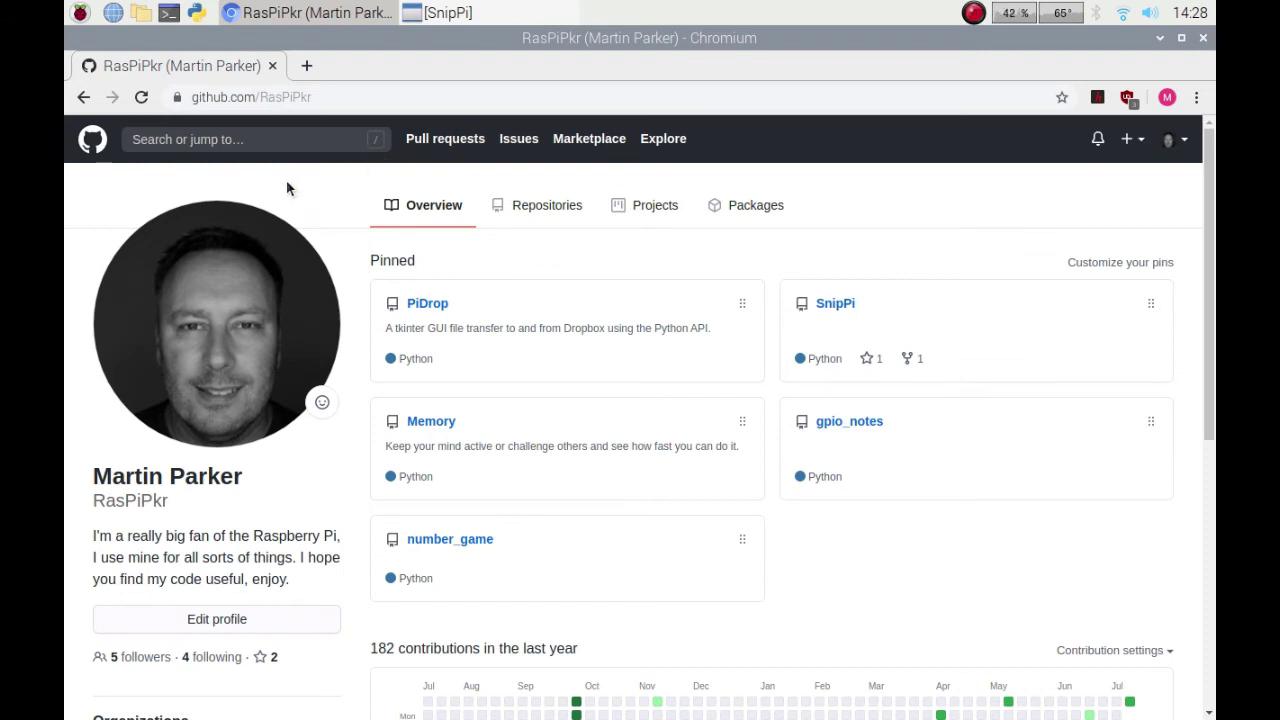
left_click_drag(286, 184, 684, 558)
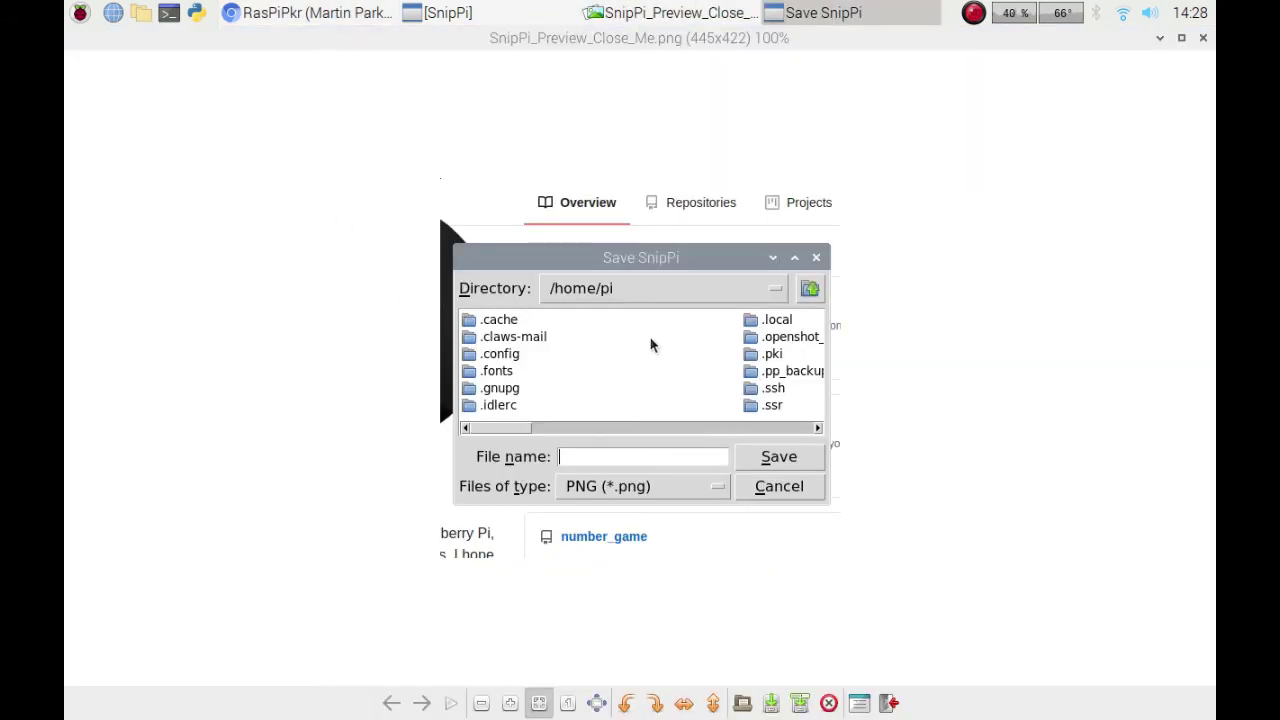
left_click(742, 487)
left_click(640, 409)
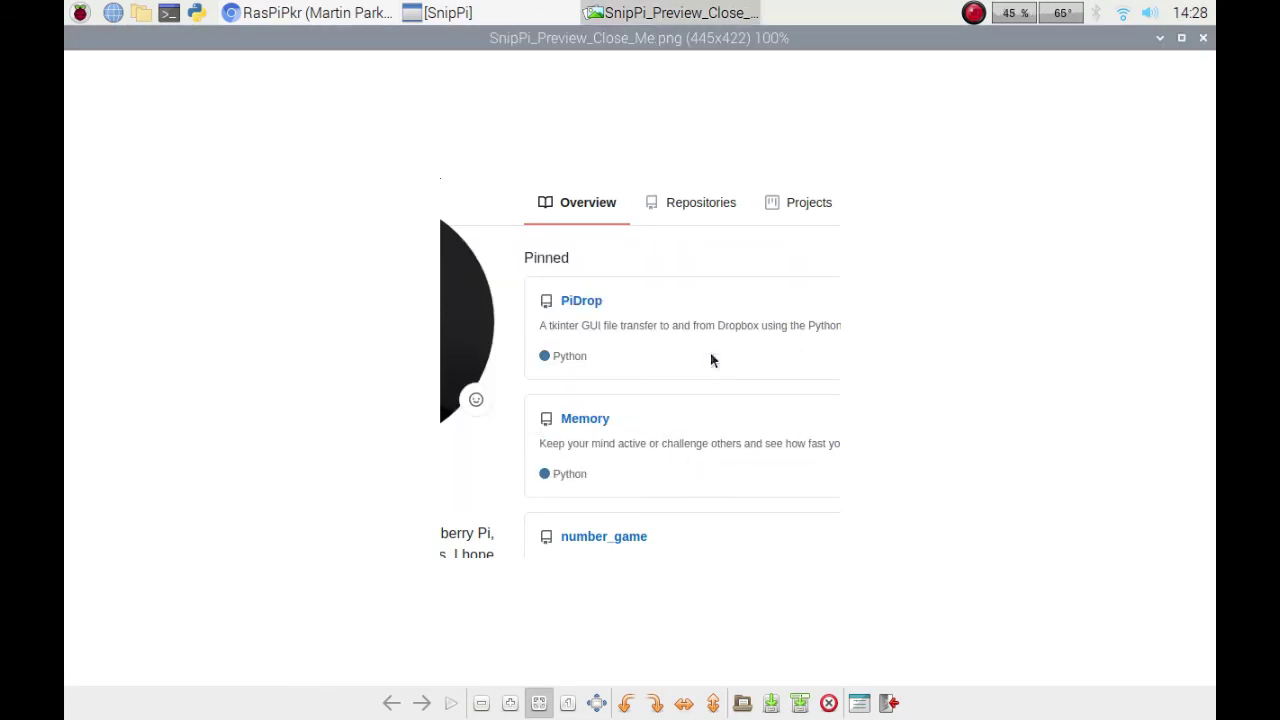
left_click(1203, 37)
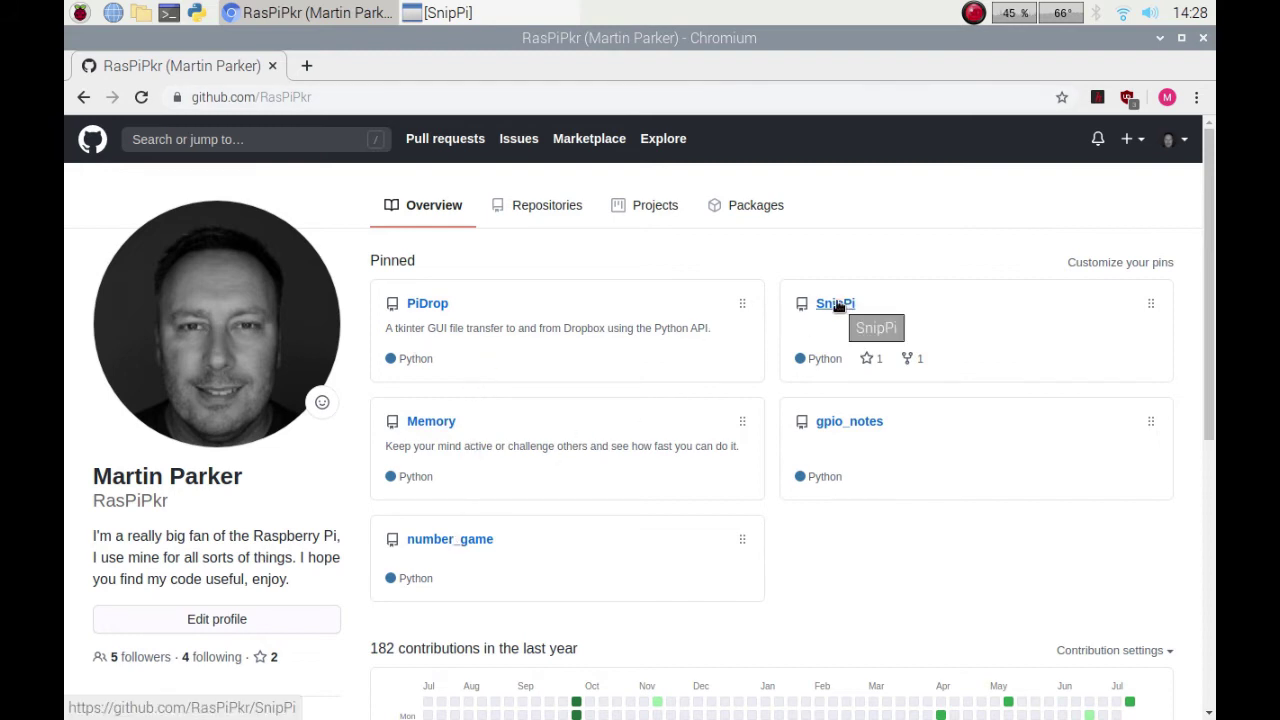
Examine the SnipPi repository's download options and source_code folder on GitHub, ending at the repository root.
left_click(430, 422)
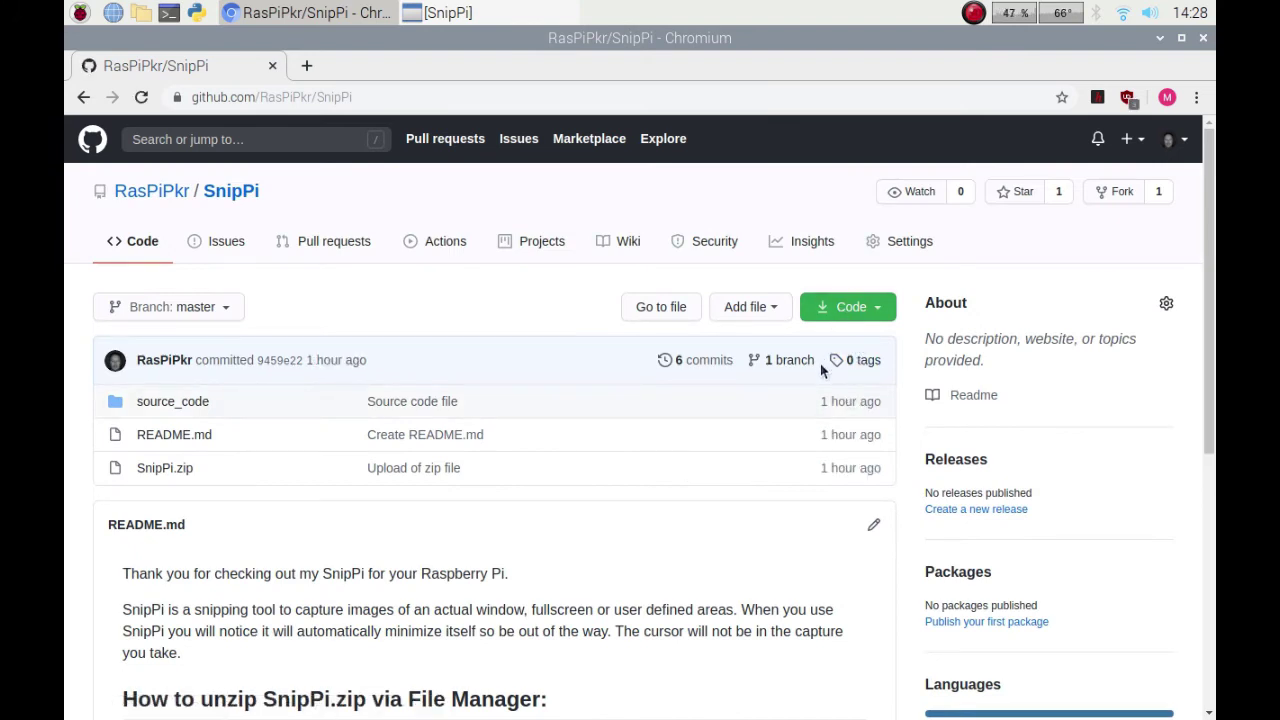
left_click(866, 308)
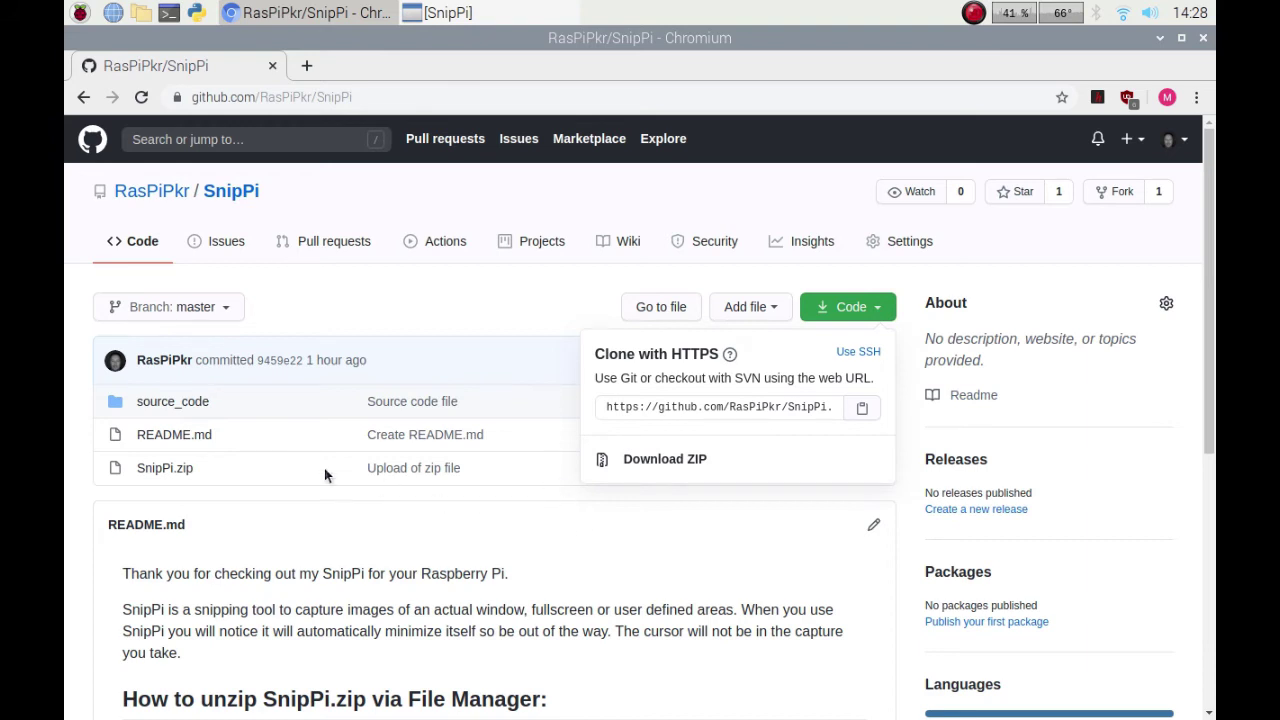
left_click(156, 422)
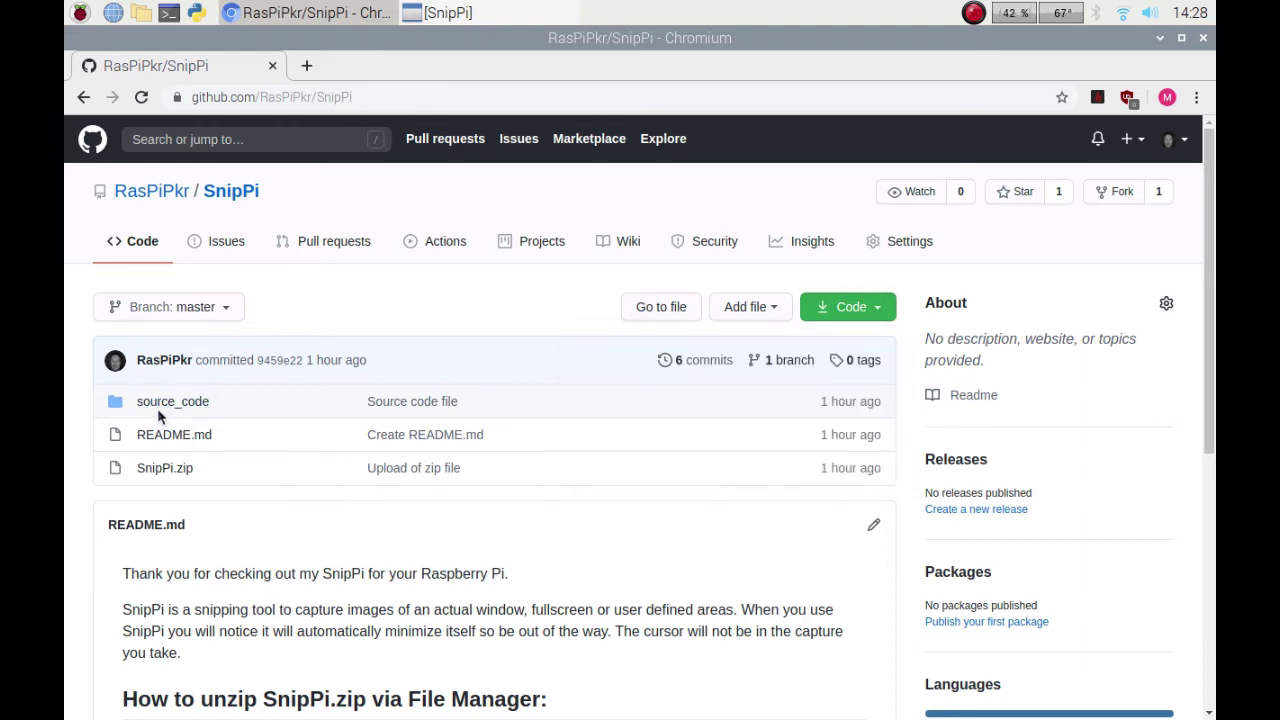
left_click(158, 404)
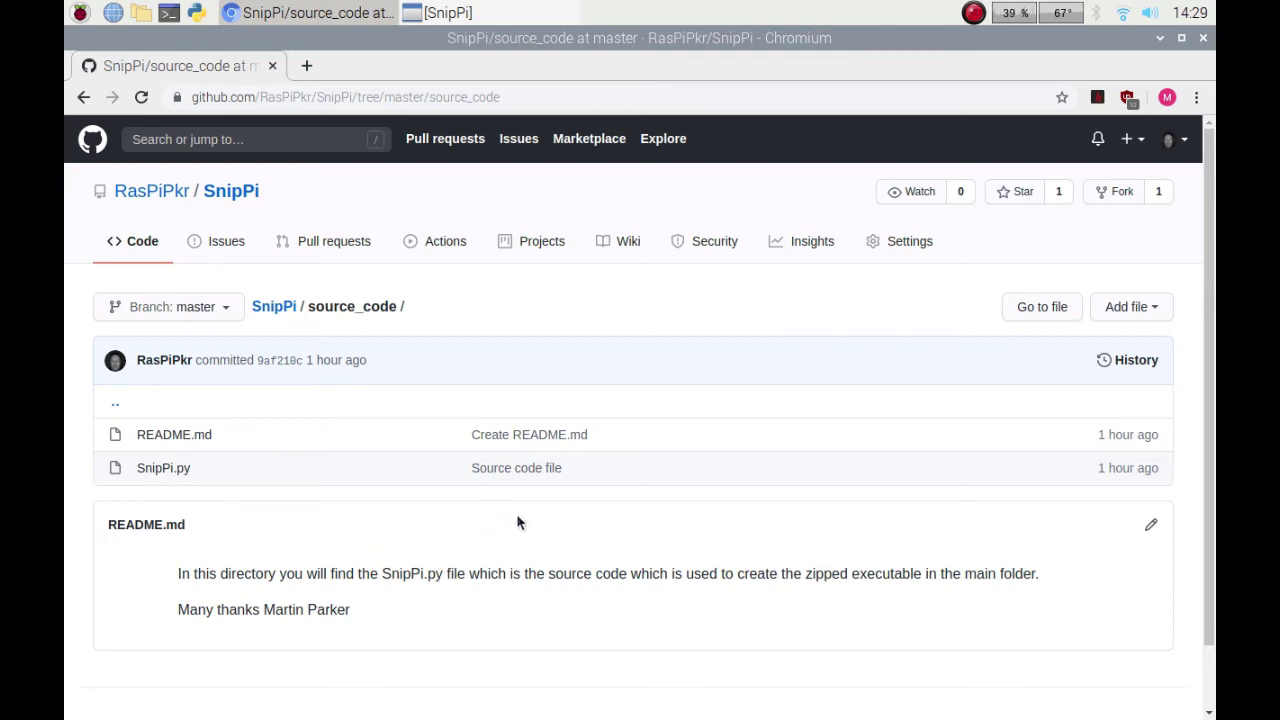
left_click(280, 306)
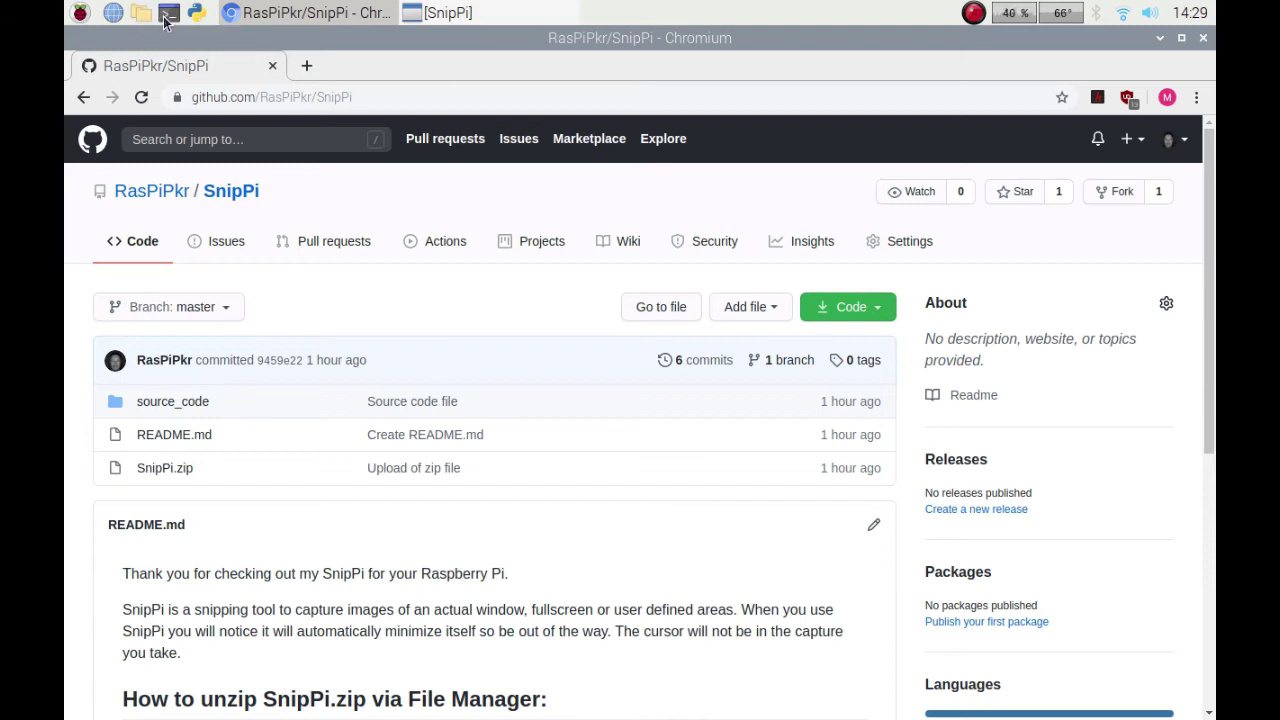
Switch to a new terminal, change to the Tutorial directory, and clear the screen.
left_click(168, 12)
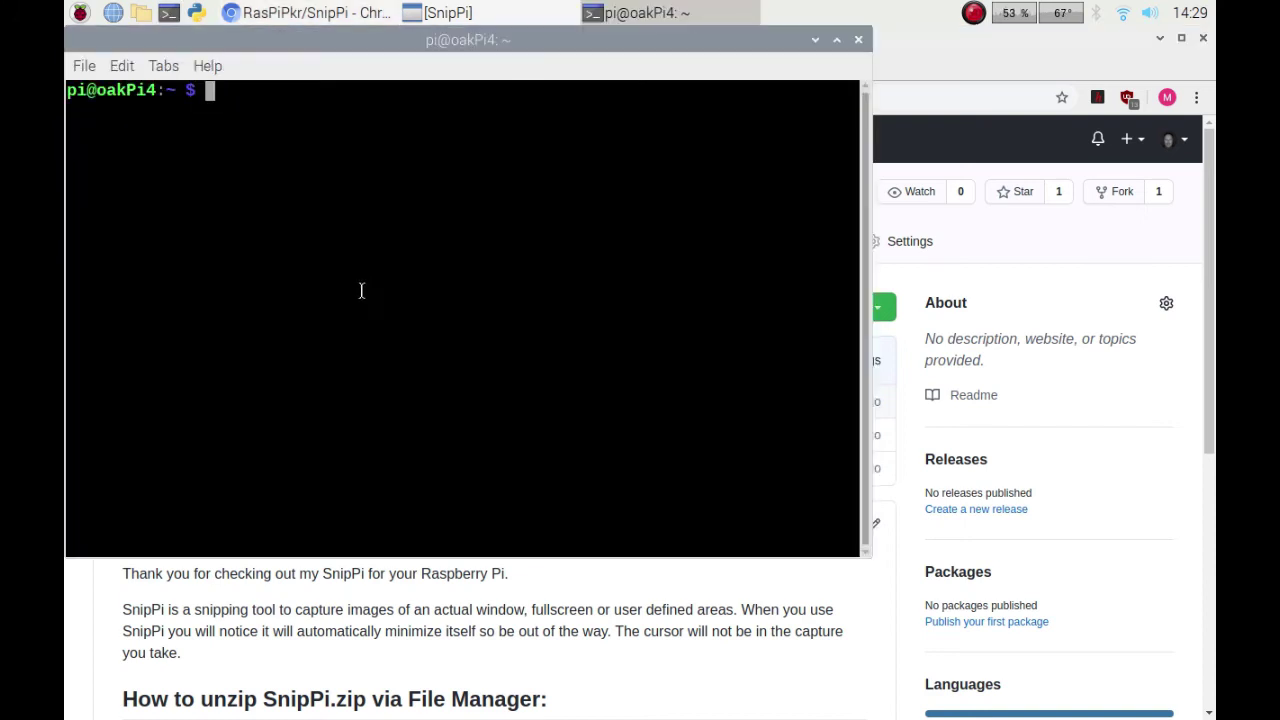
type("cd Tuto")
key("Tab")
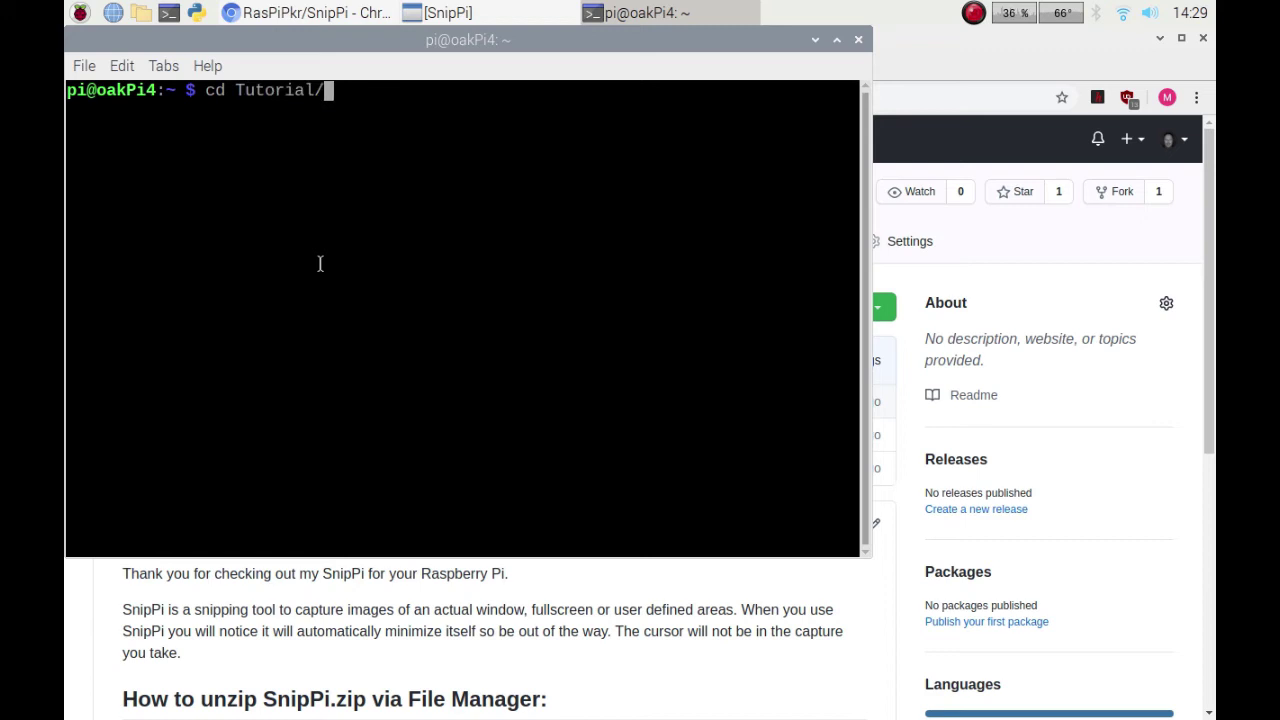
key("Return")
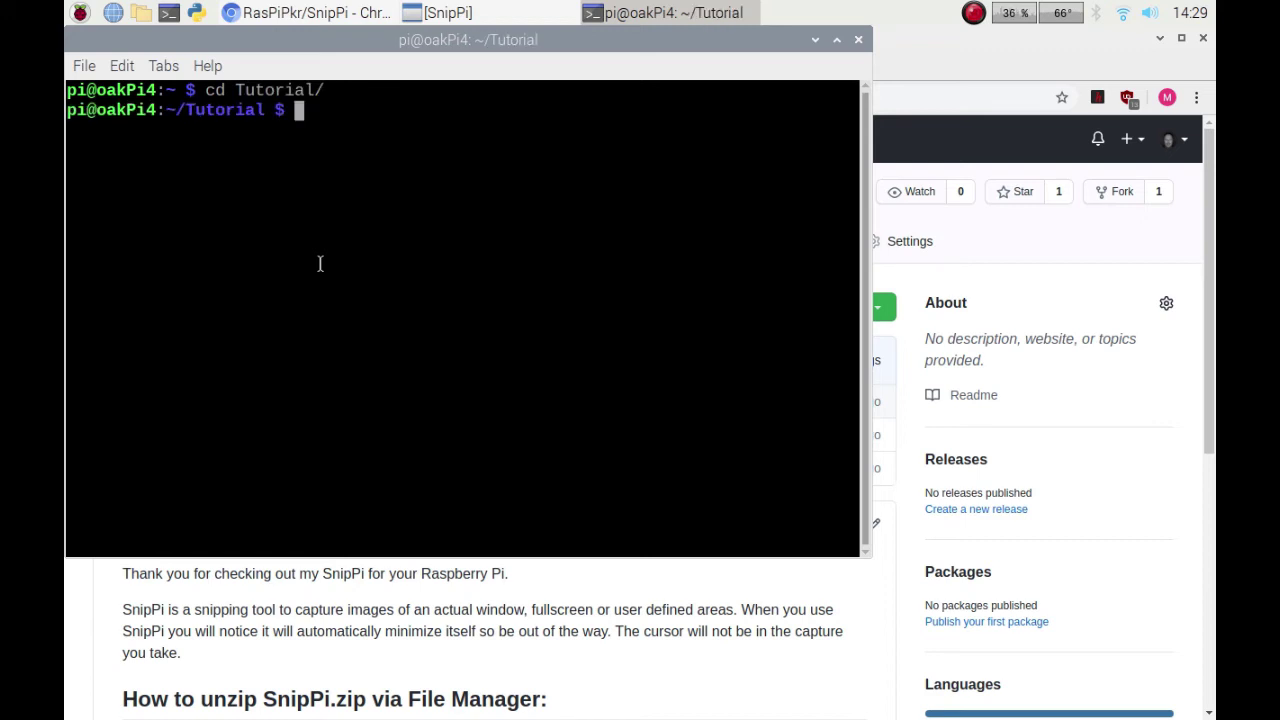
type("clear")
key("Return")
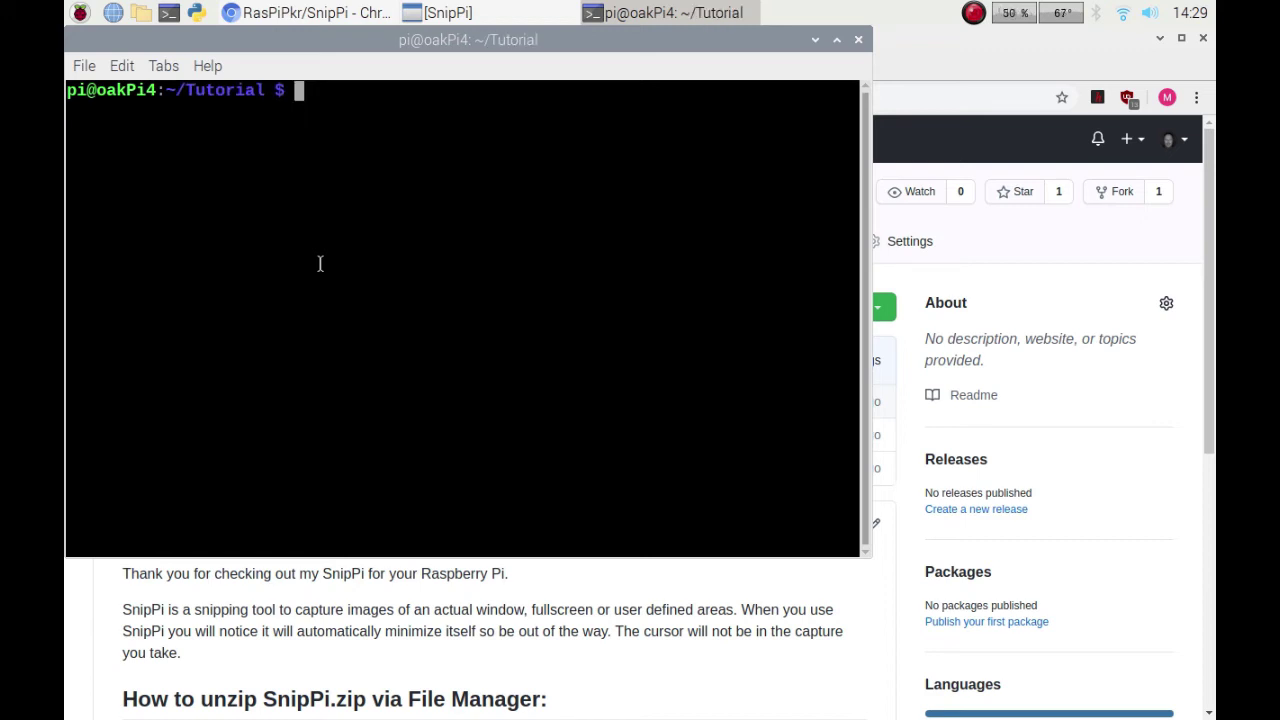
type("git clone")
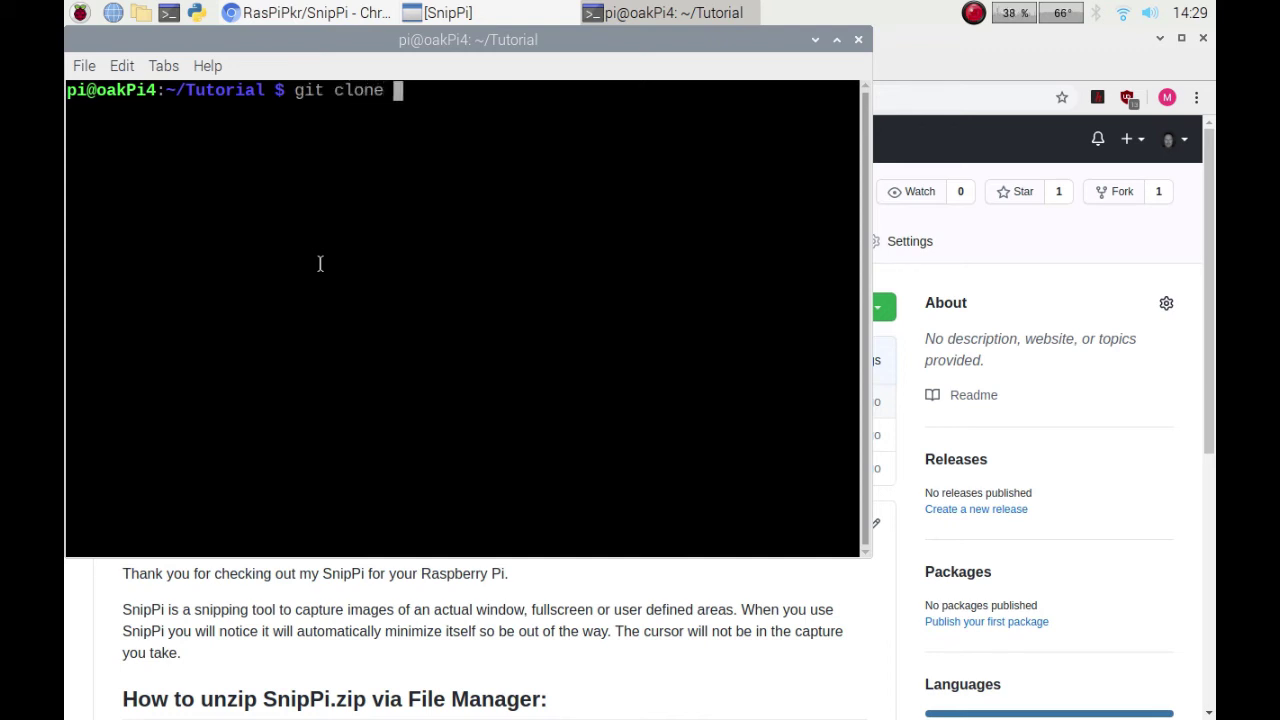
type(" https://")
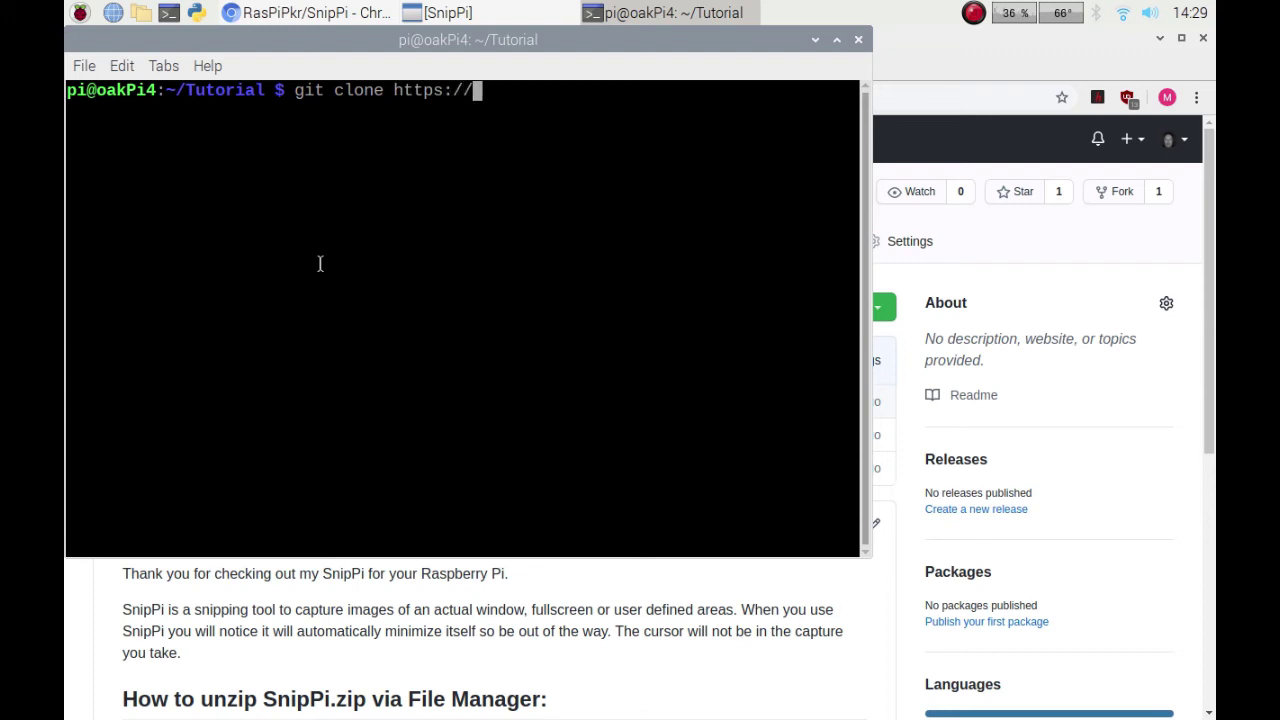
type("github.c")
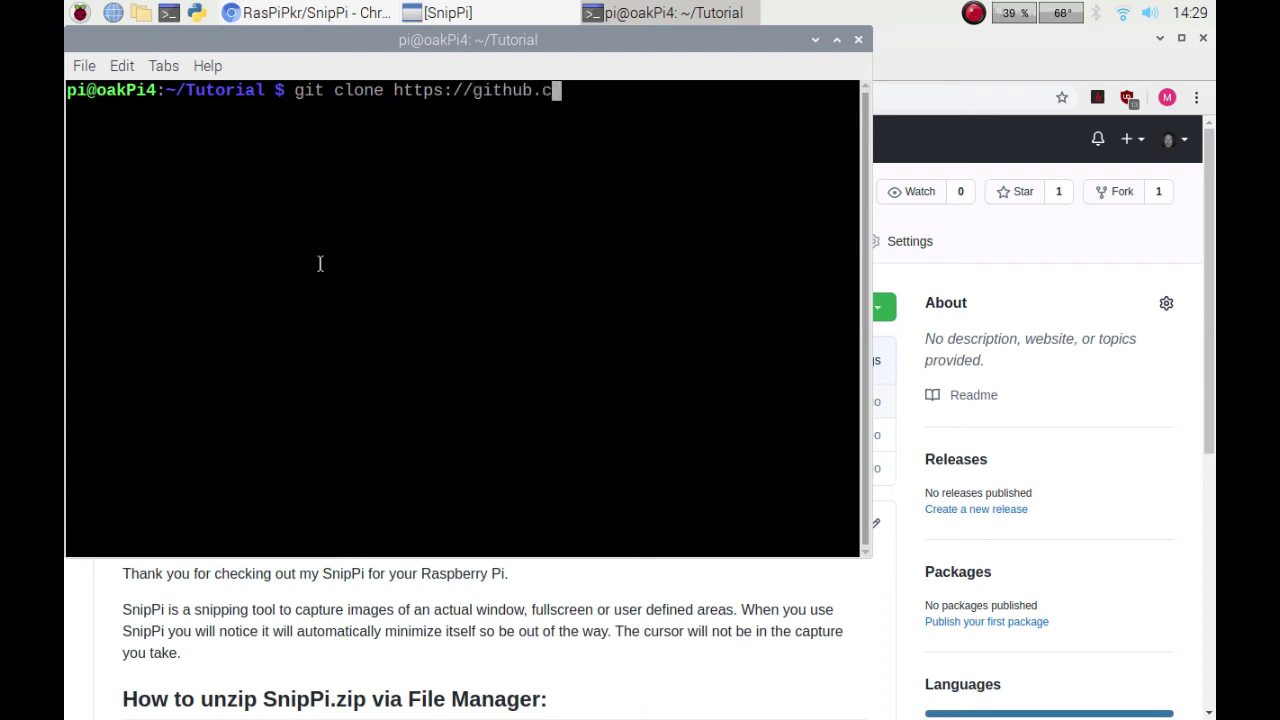
type("om/Ras")
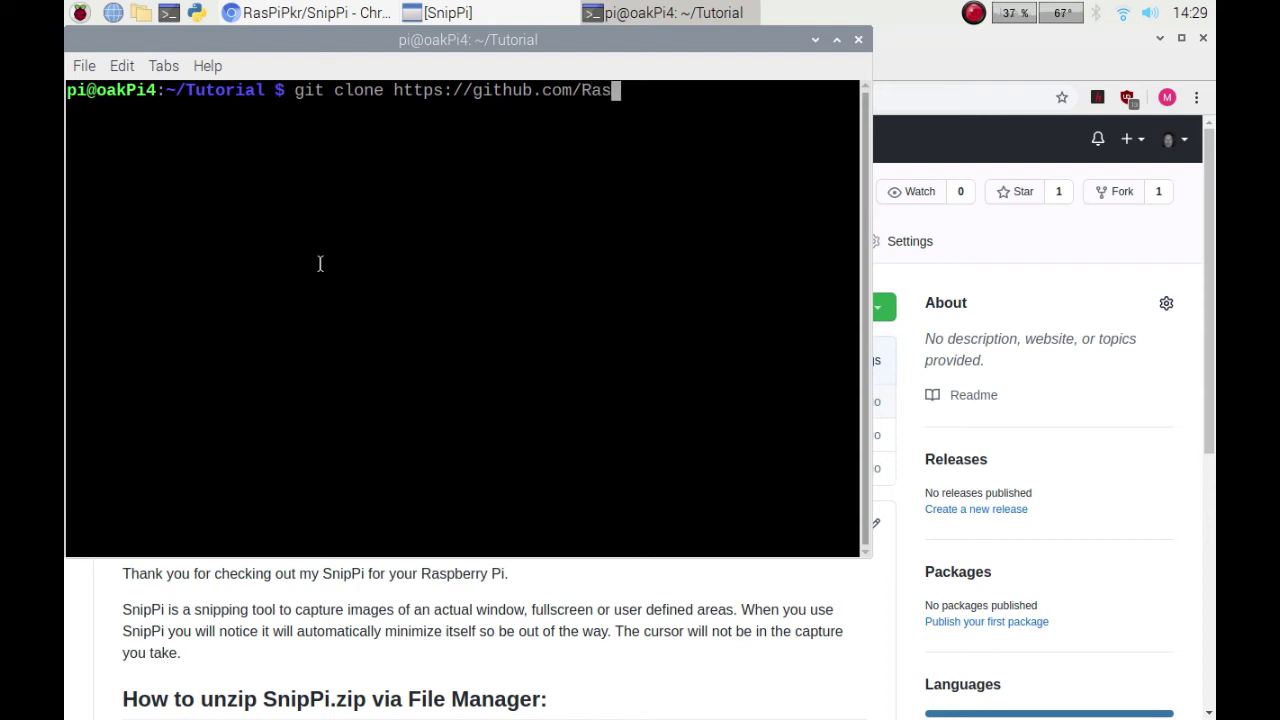
type("pP")
key("BackSpace")
key("BackSpace")
type("PiPkr")
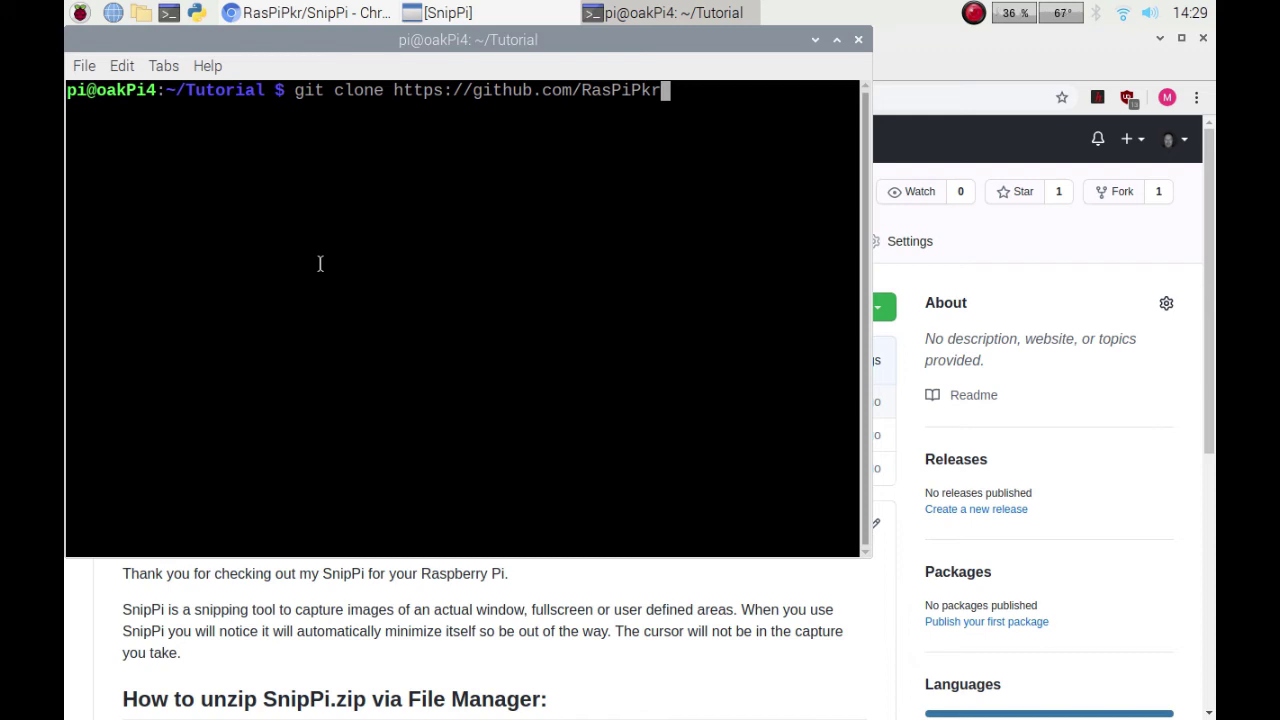
type("/SnipPi.git")
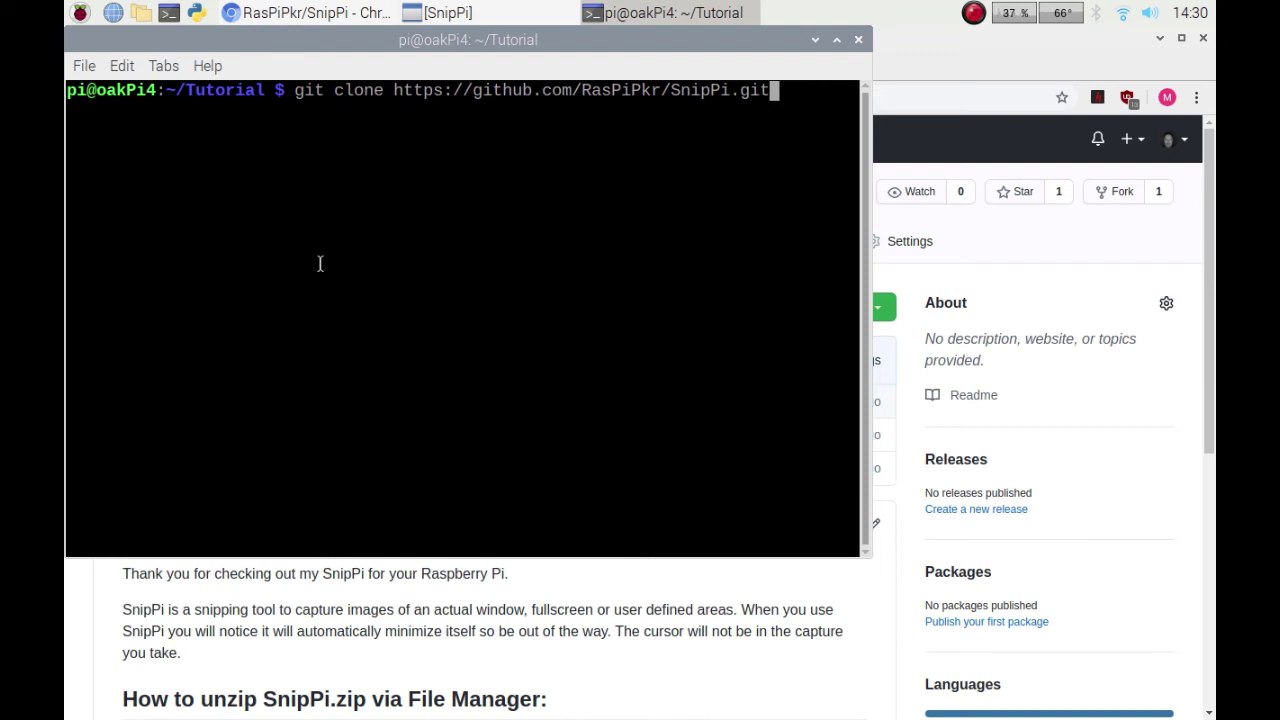
key("Return")
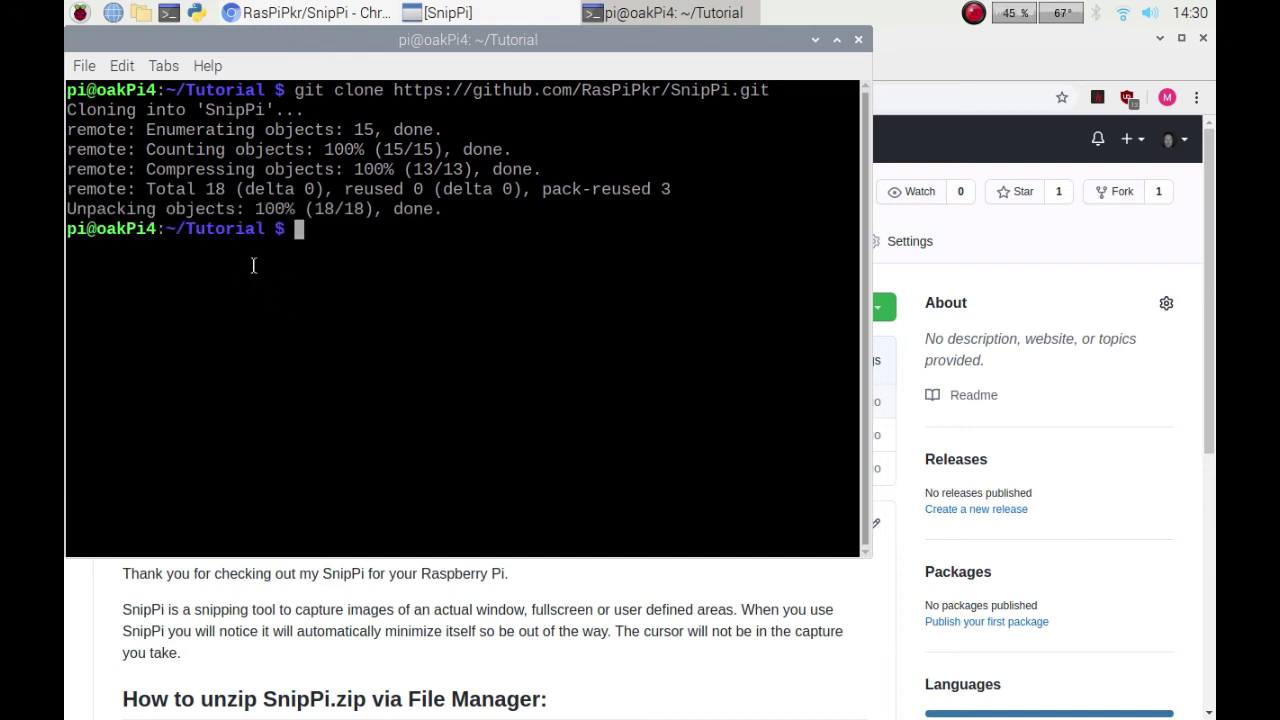
List the Tutorial directory, change into the cloned SnipPi directory, and list its contents.
type("ls")
key("Return")
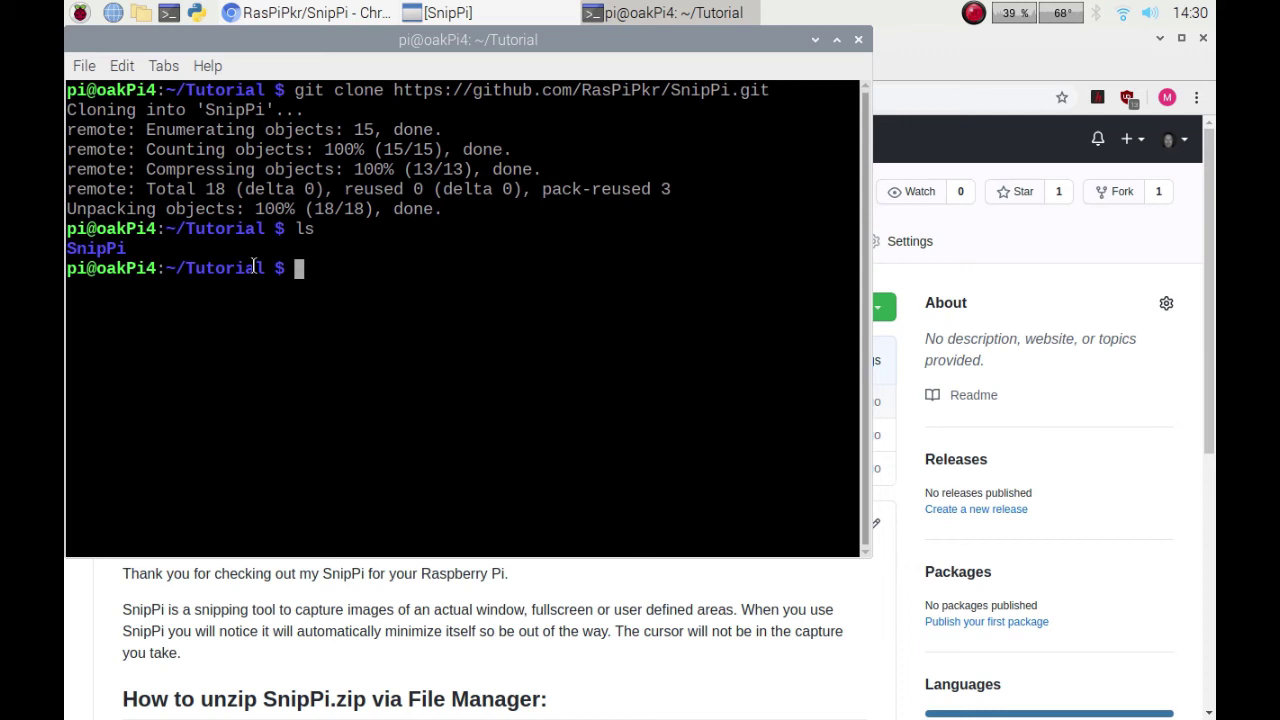
type("cd SnipPi")
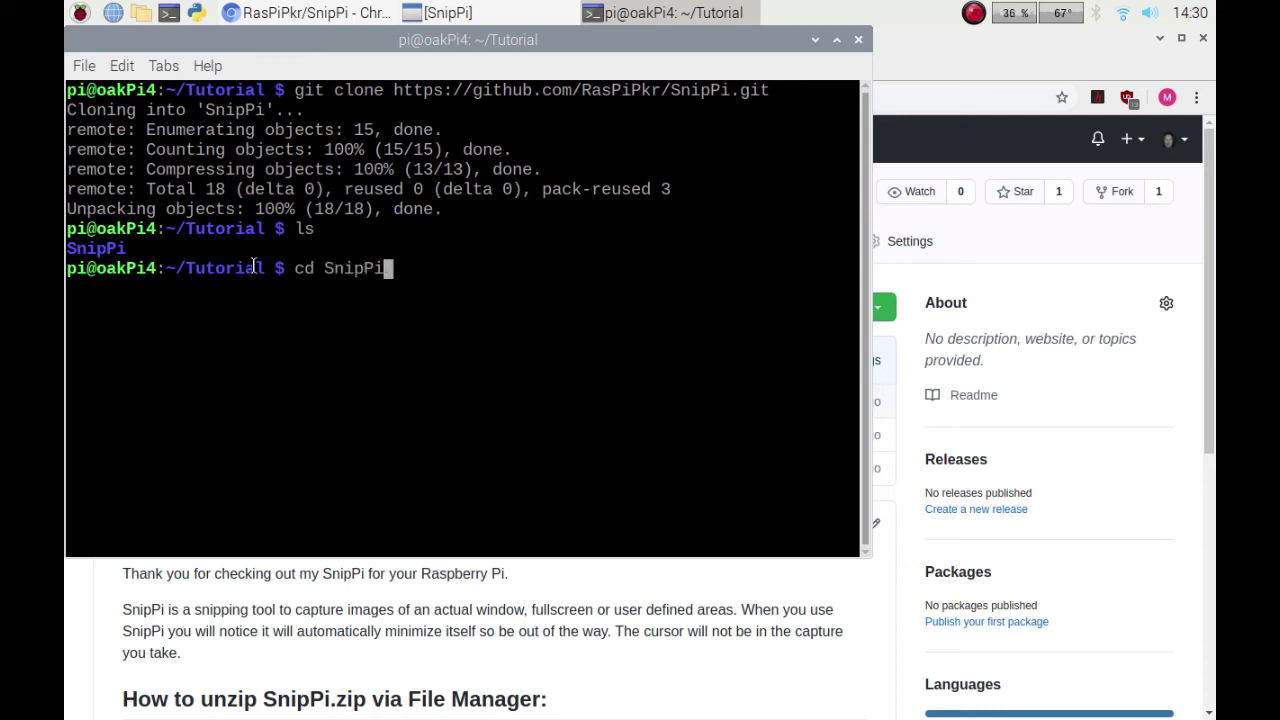
key("Return")
type("ls")
key("Return")
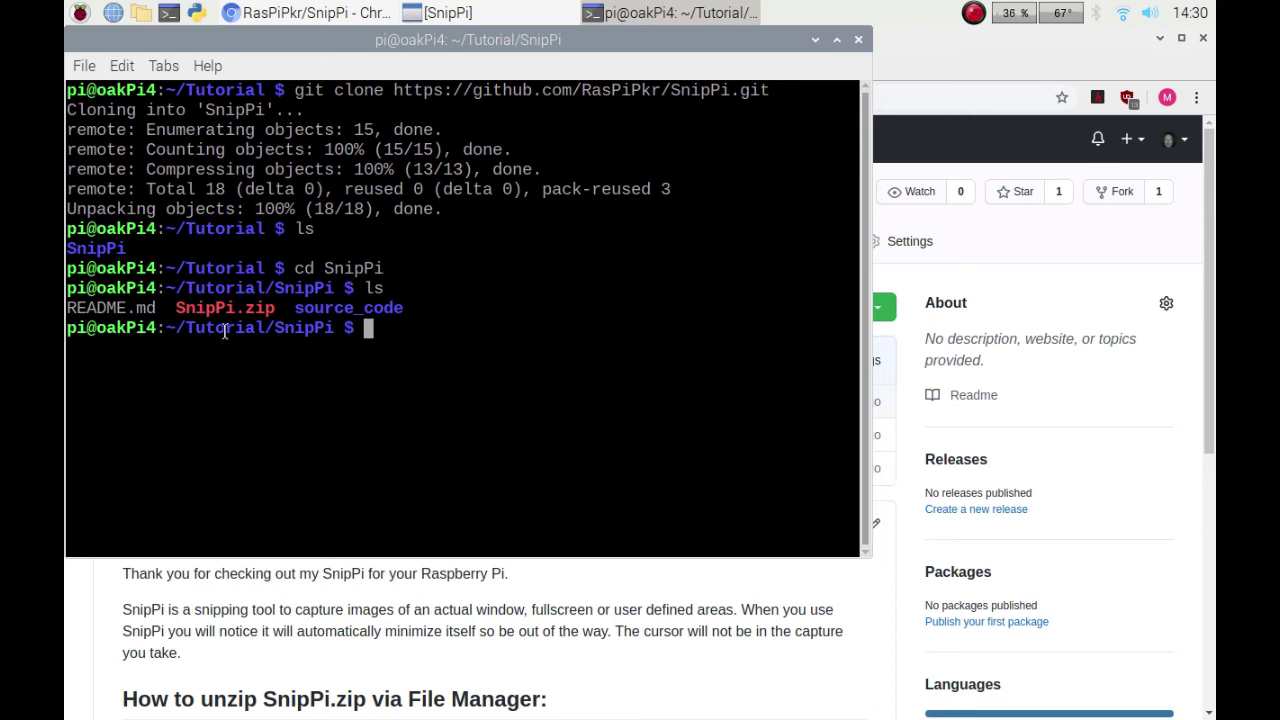
Unzip SnipPi.zip with sudo inside the SnipPi directory and list the extracted files.
type("sudo unzip")
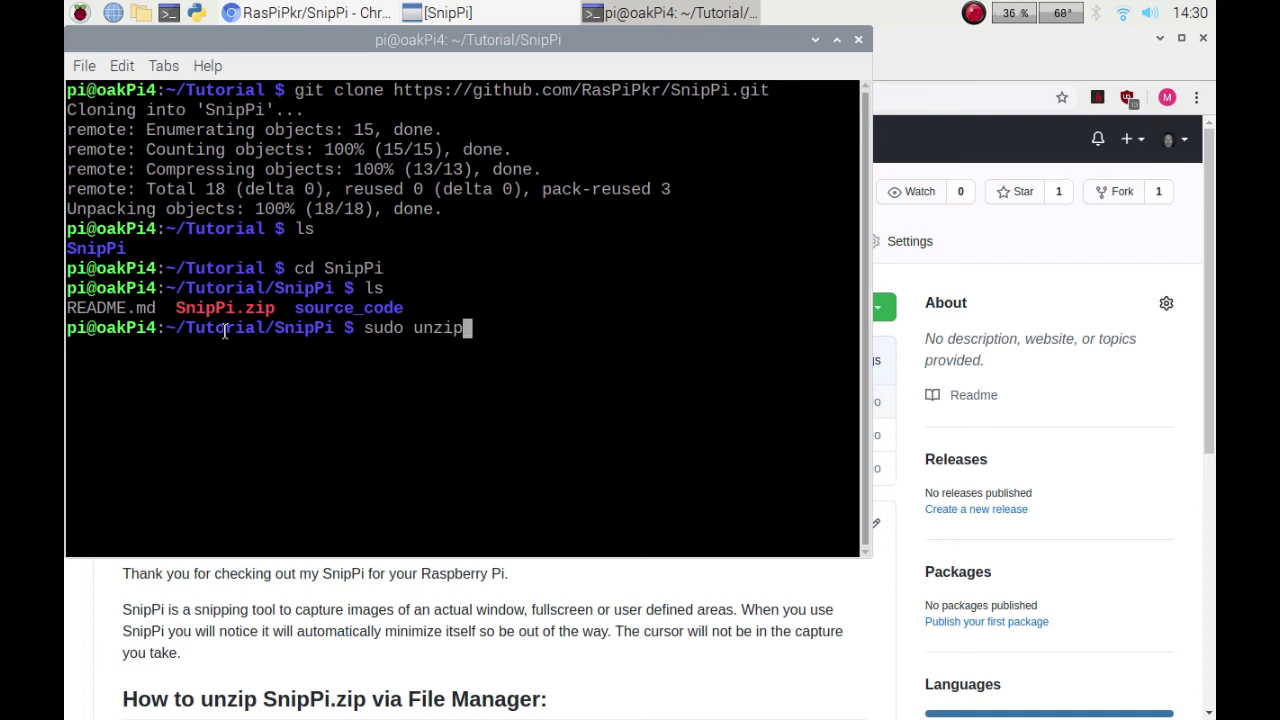
type(" SnipP")
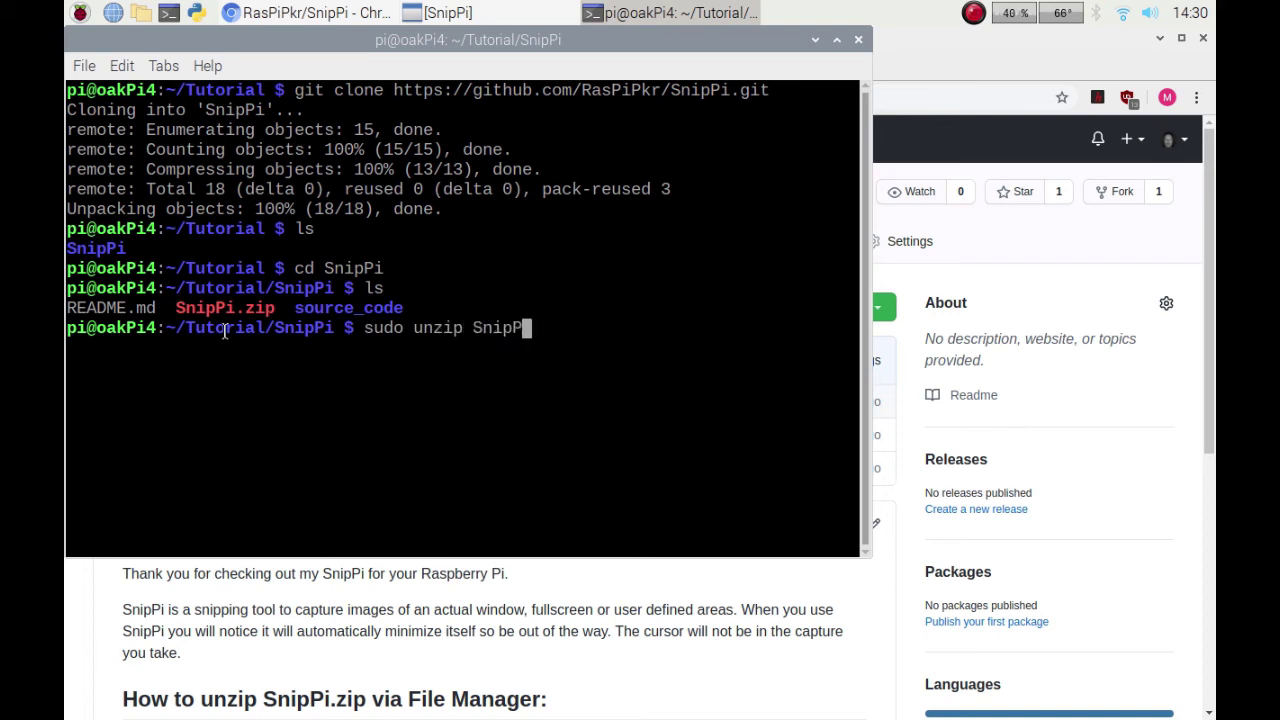
type("i.zip")
key("Return")
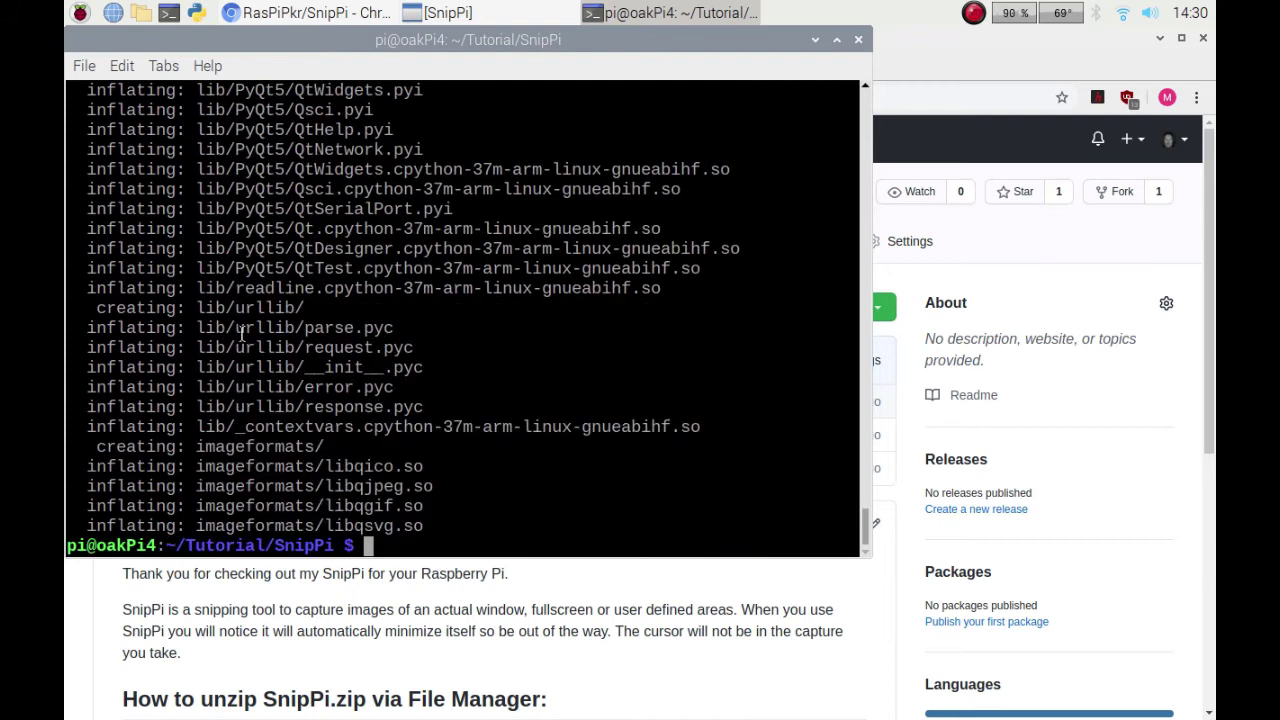
type("ls")
key("Return")
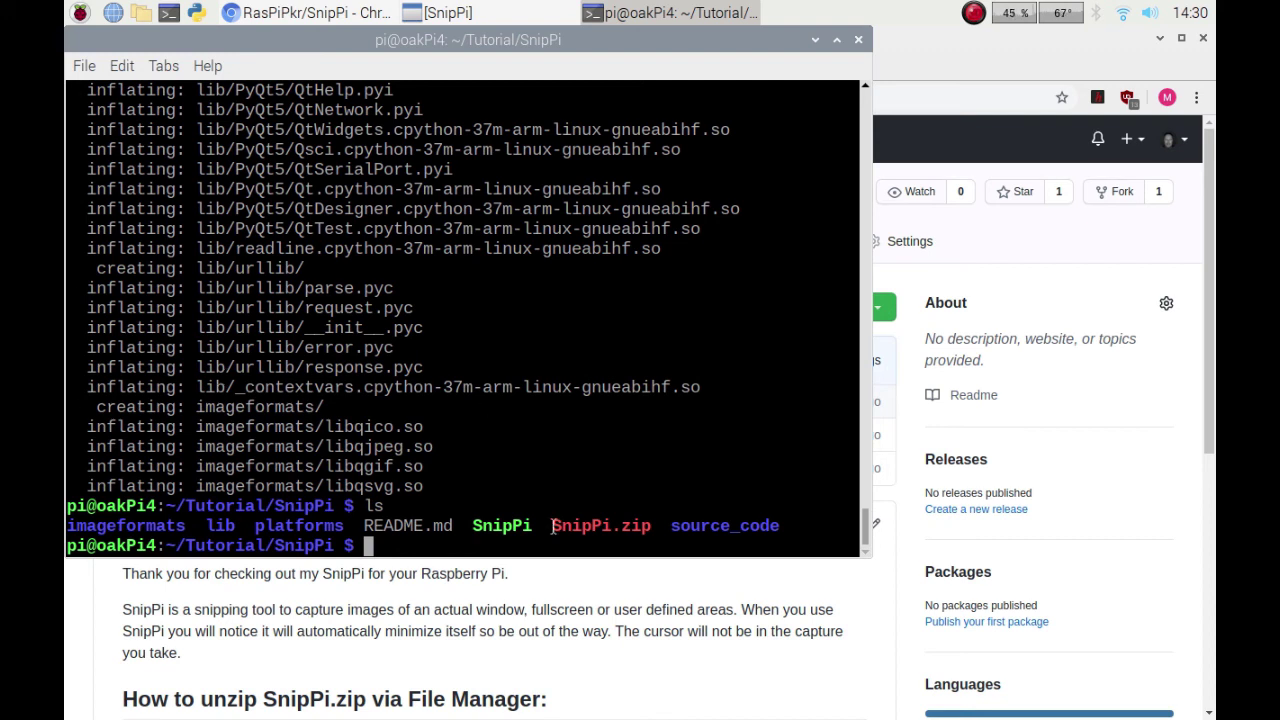
Run the extracted SnipPi executable from the terminal with ./SnipPi, and close its window.
left_click_drag(474, 519, 520, 522)
left_click(462, 548)
type("./")
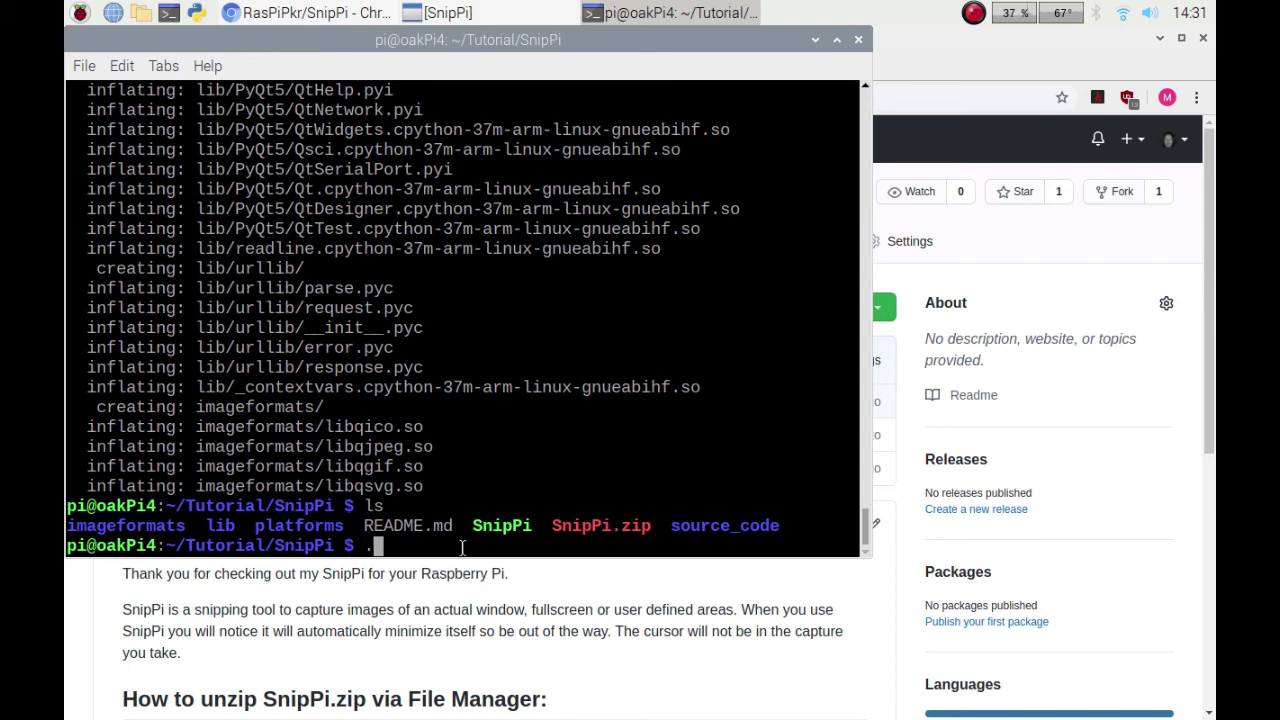
type("SnipPi")
key("Return")
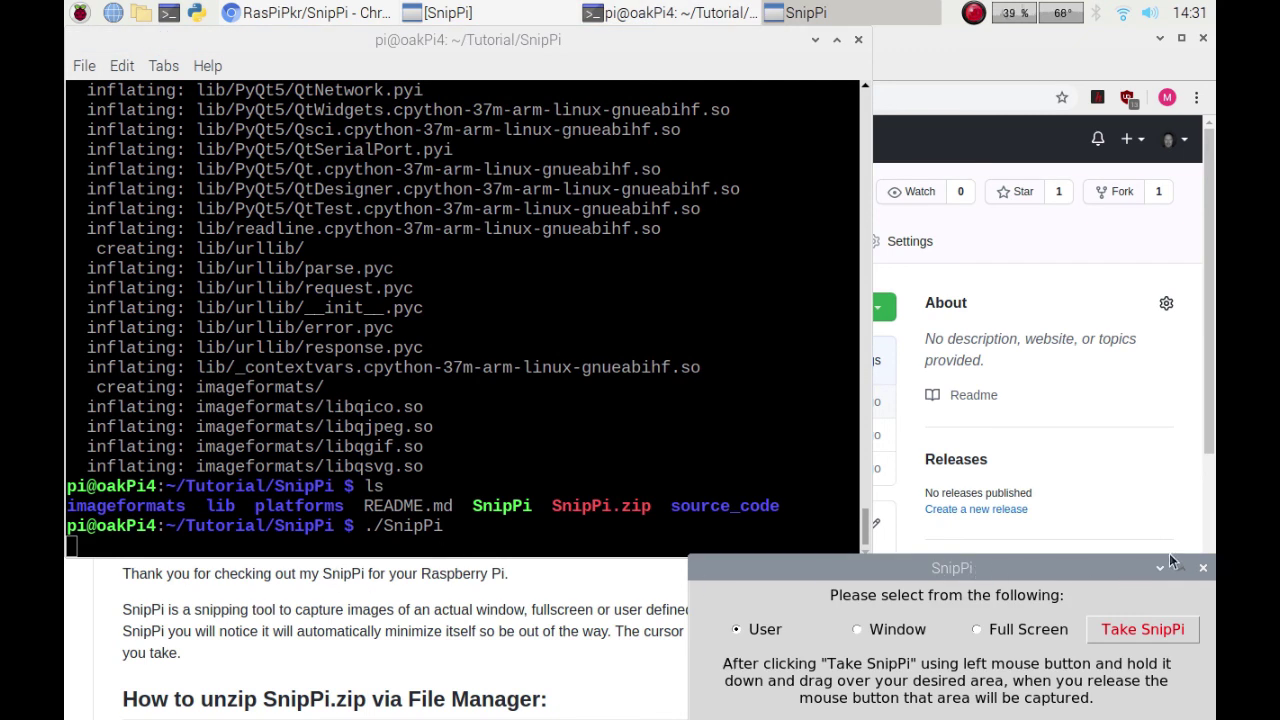
left_click(1204, 569)
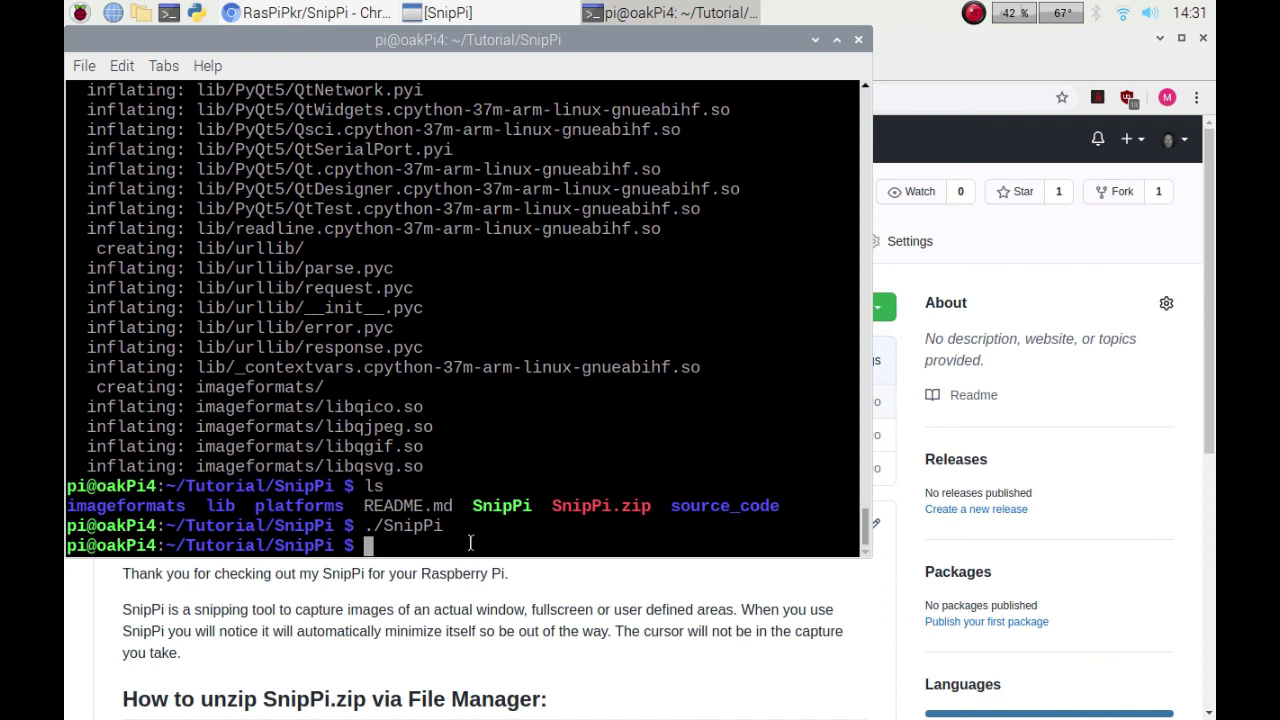
Switch to the file manager, open the Tutorial/SnipPi folder, and view the extraction options for SnipPi.zip without extracting.
left_click(142, 14)
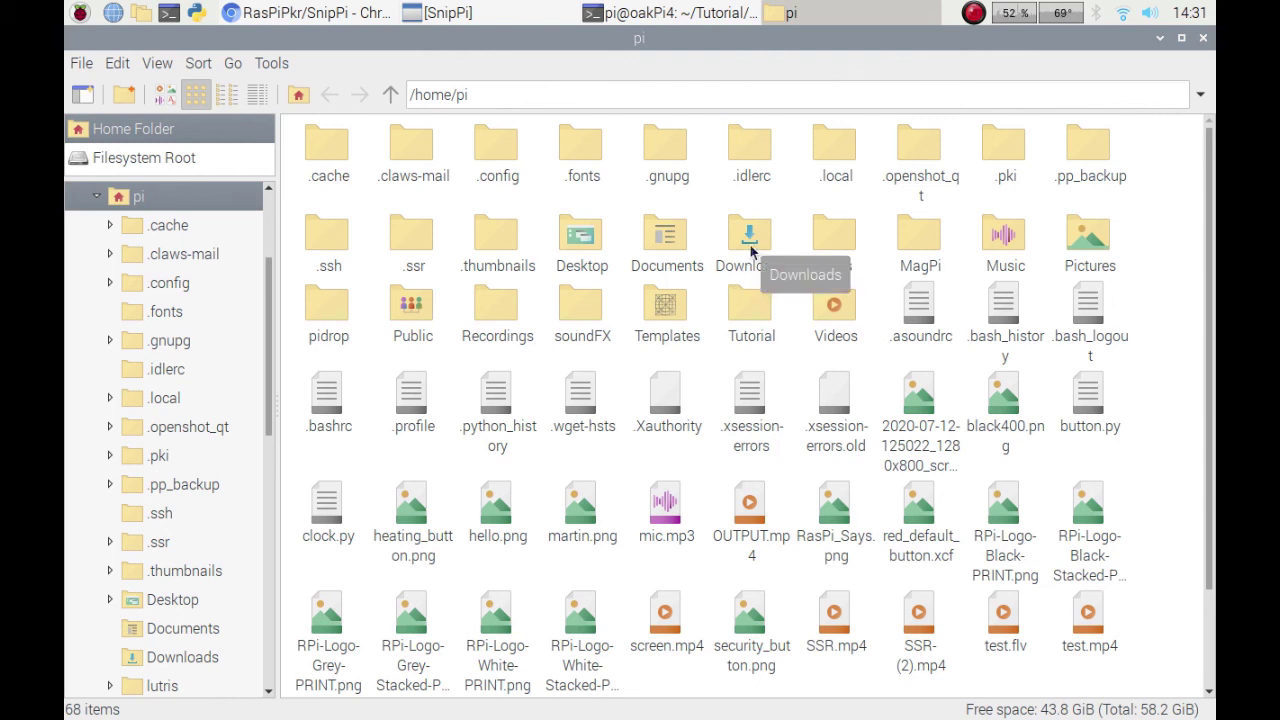
double_click(748, 312)
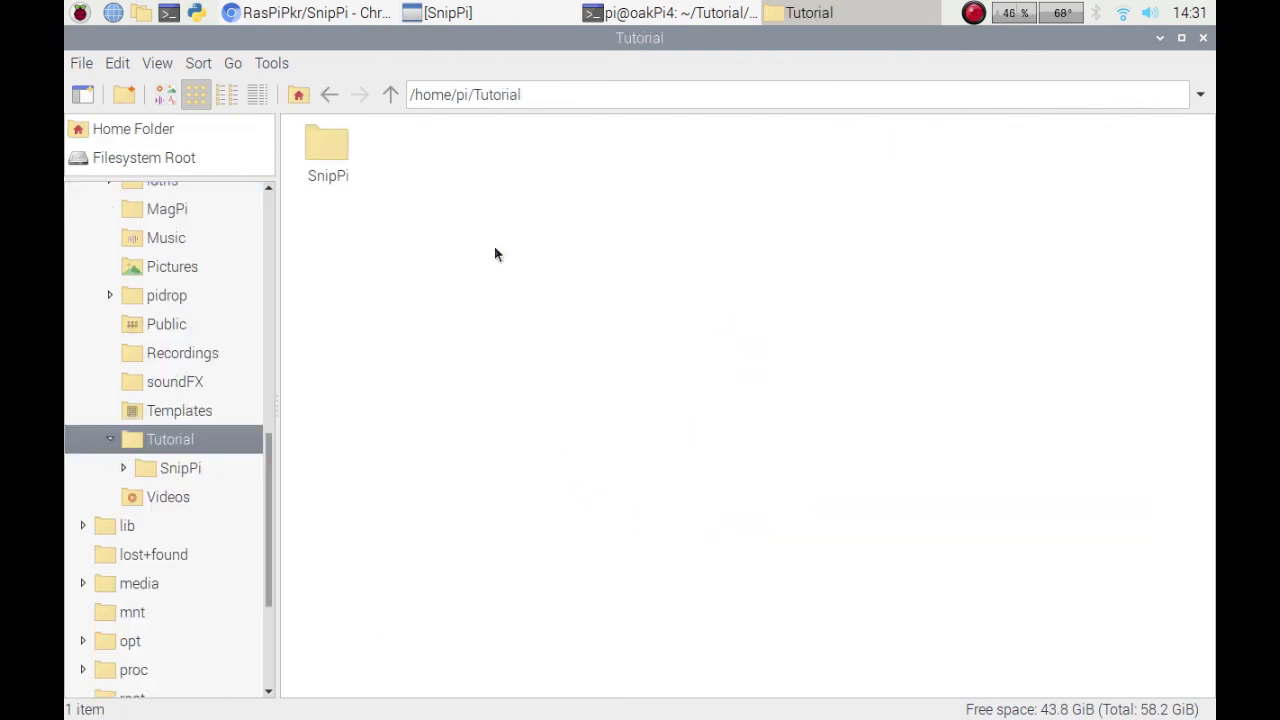
double_click(338, 150)
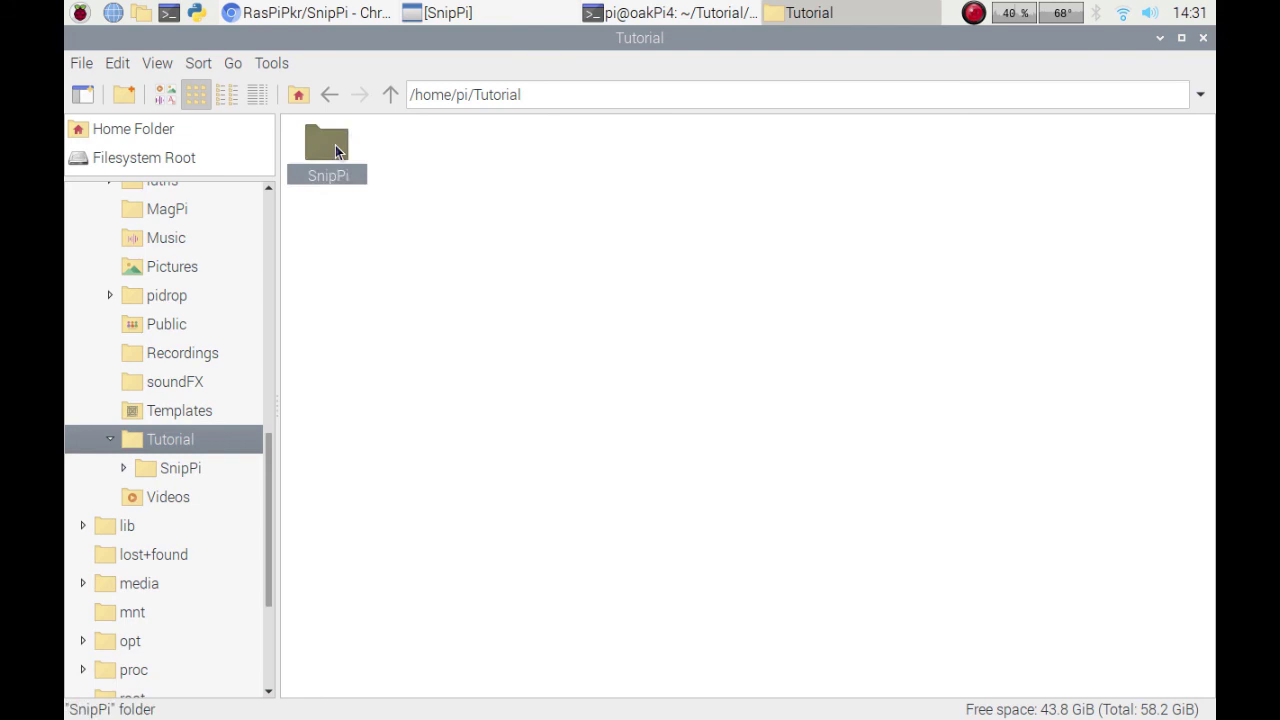
right_click(921, 152)
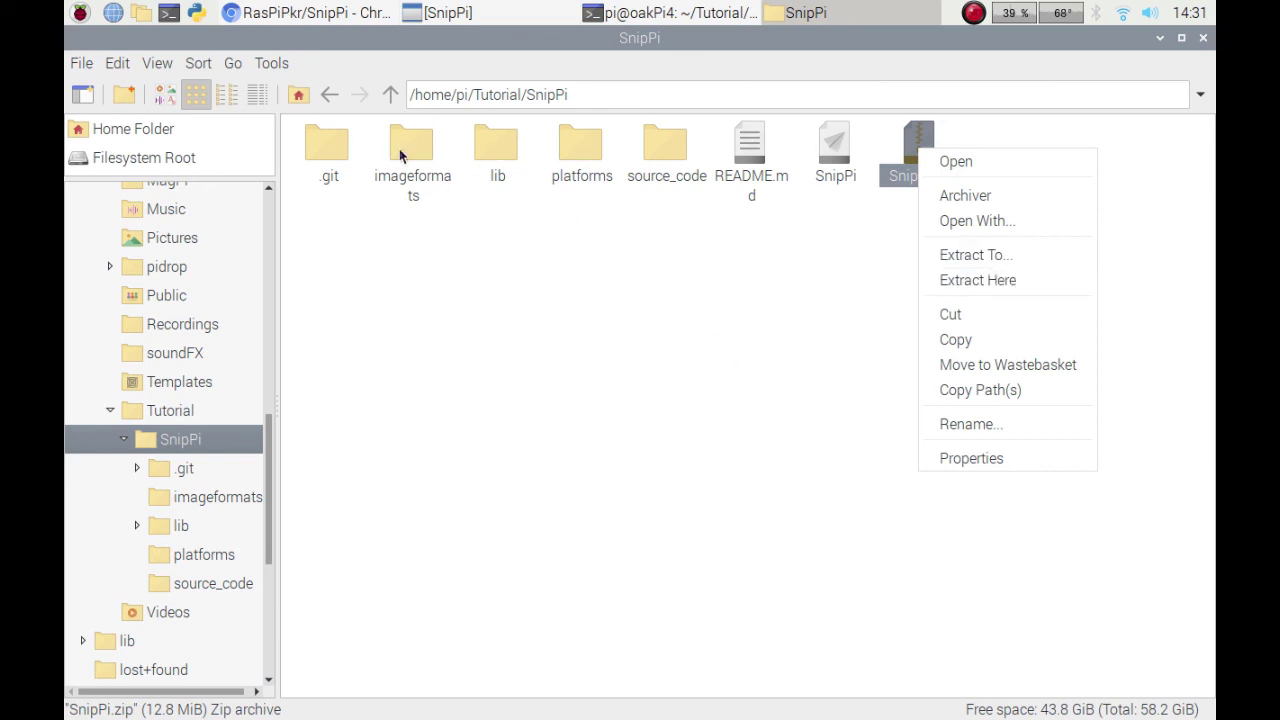
left_click(796, 444)
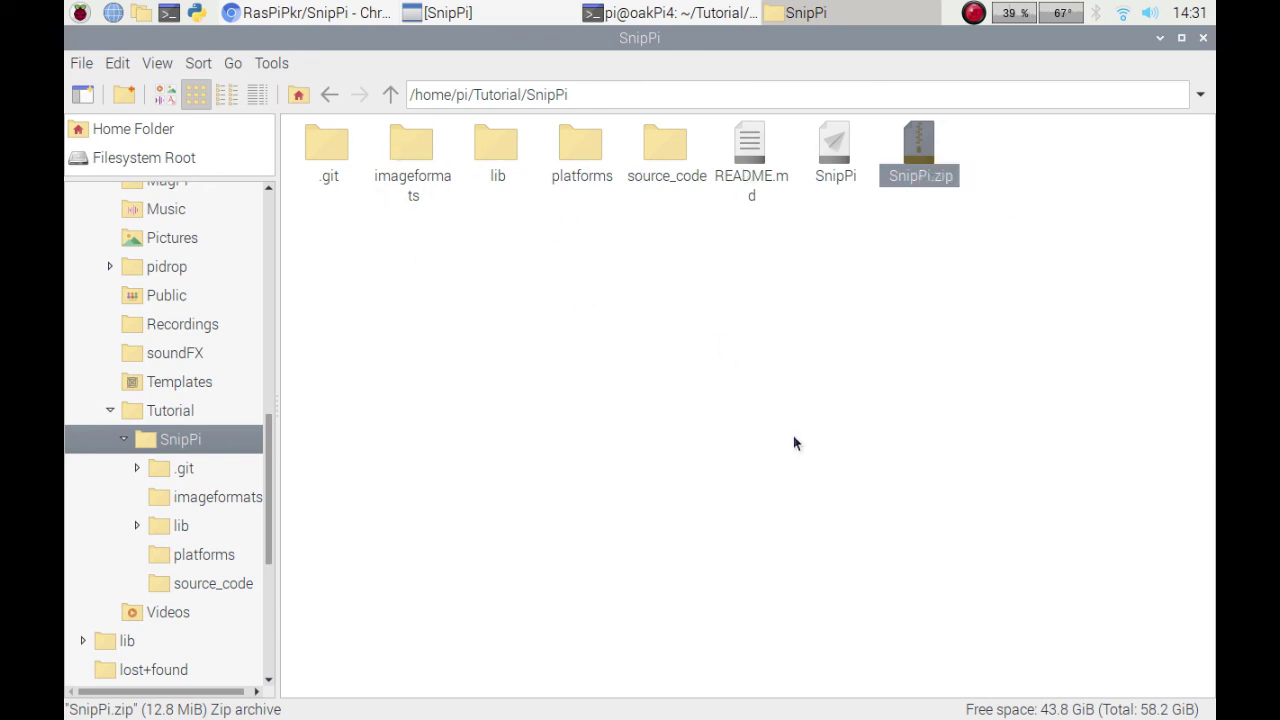
left_click(796, 444)
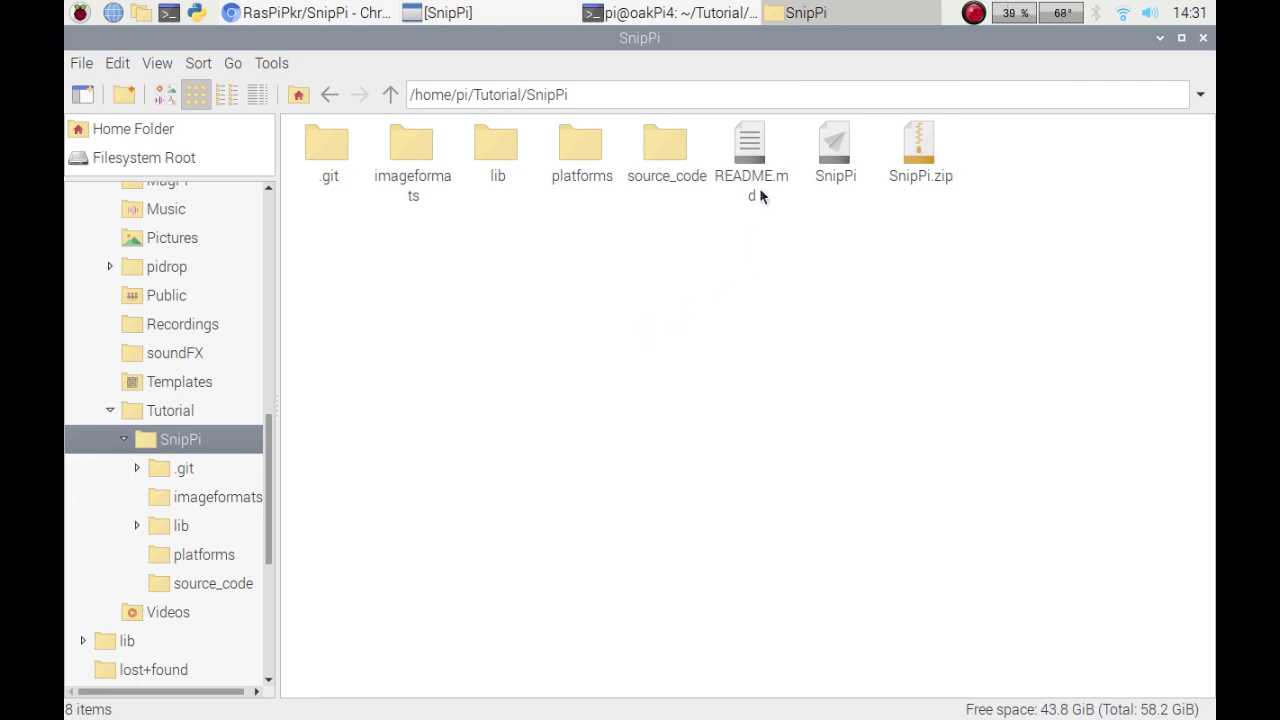
Execute the SnipPi file directly from its folder in the file manager, and close the launched window.
double_click(830, 150)
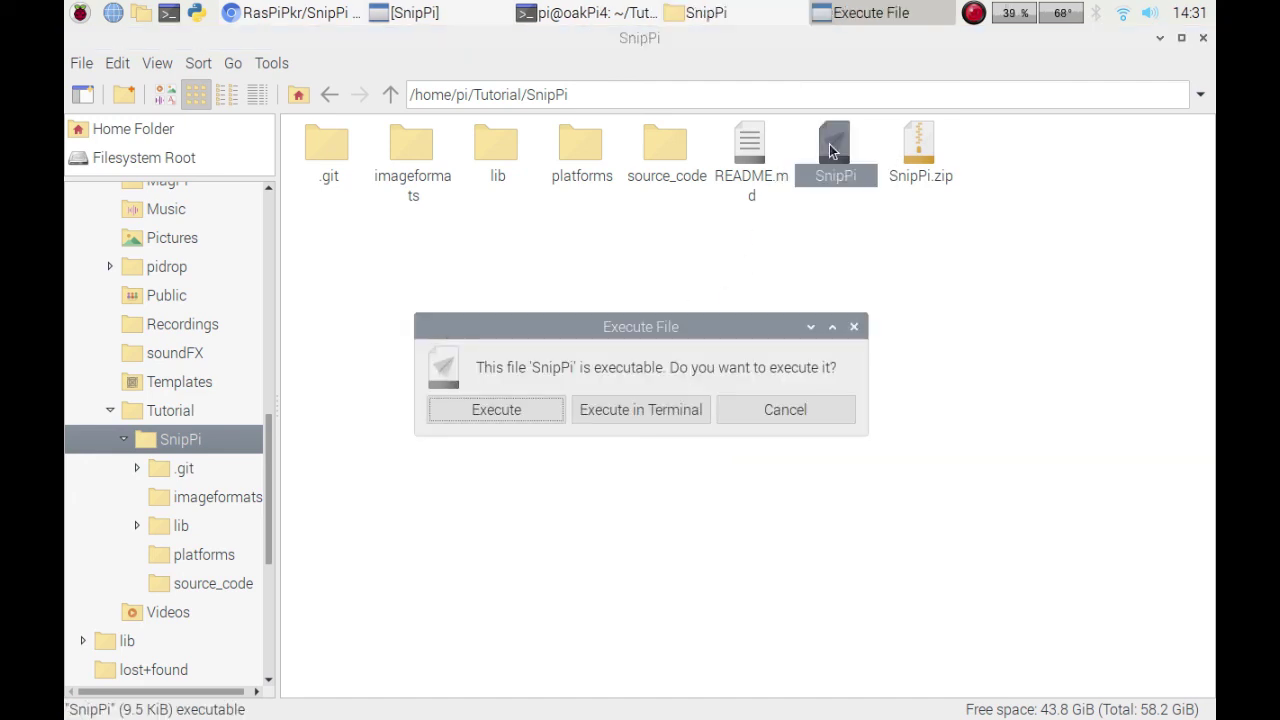
left_click(515, 417)
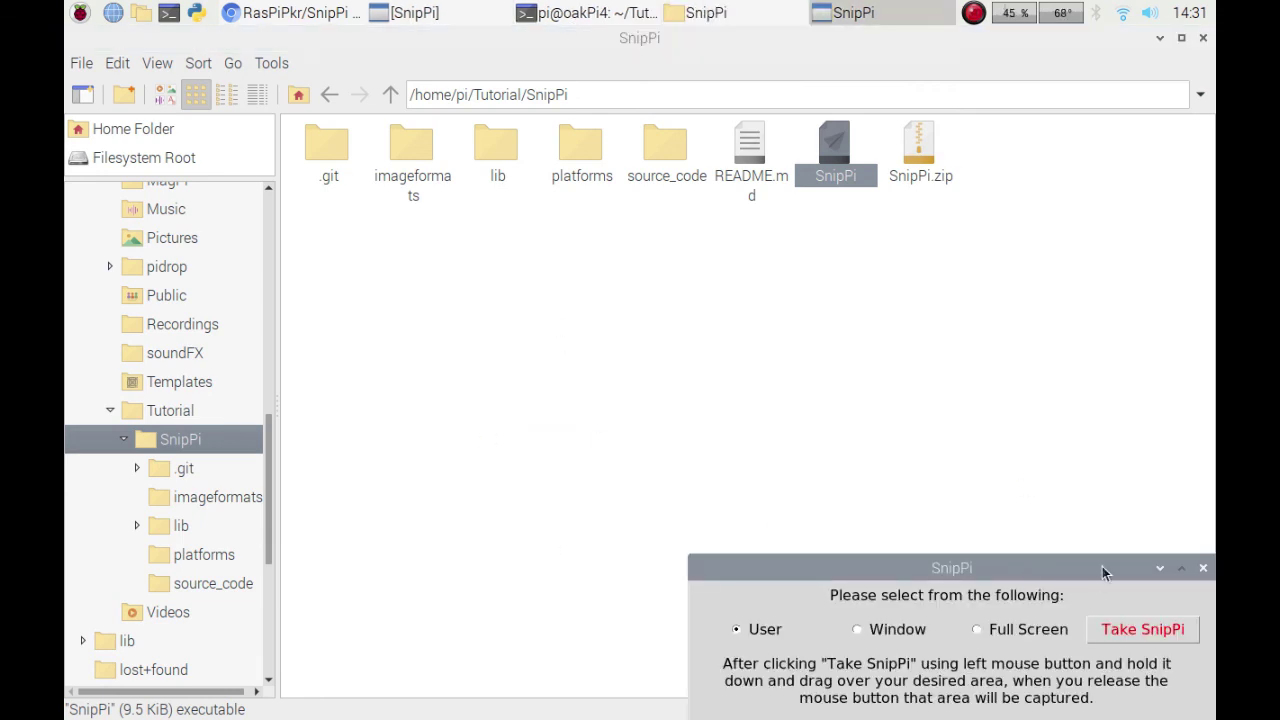
left_click(1203, 569)
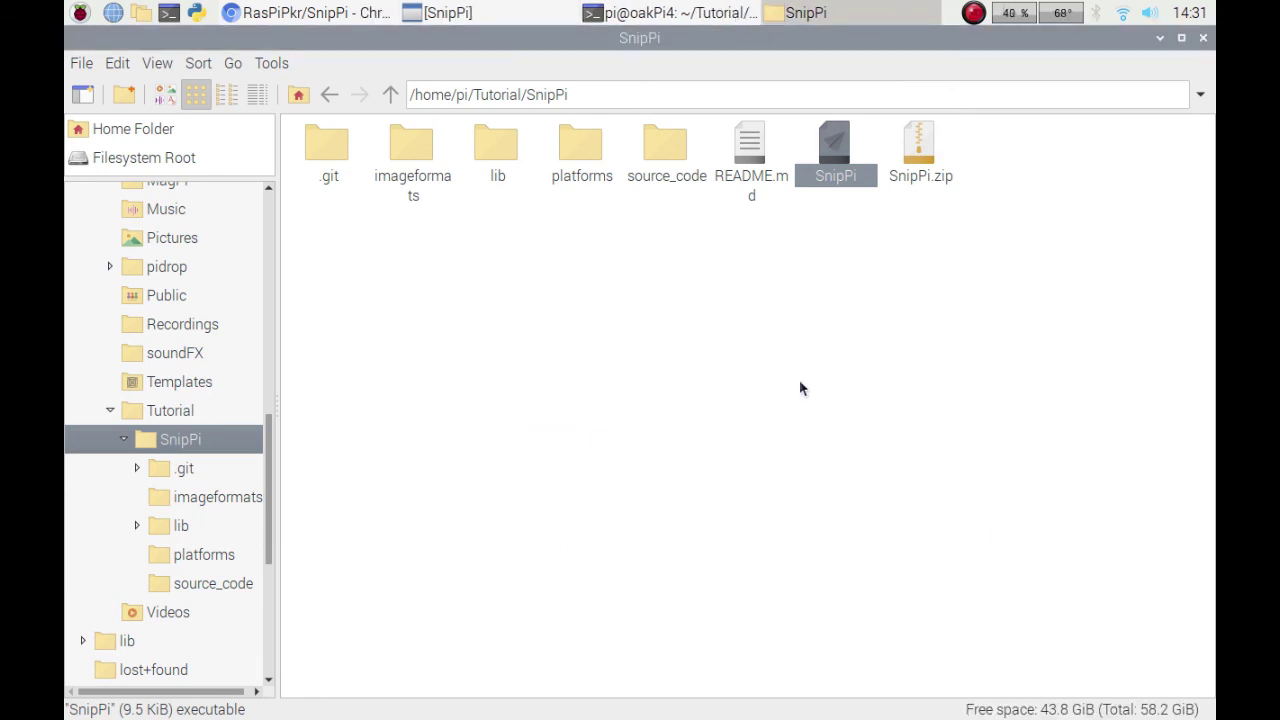
Close the minimised SnipPi window that is still running from the earlier captures.
right_click(502, 20)
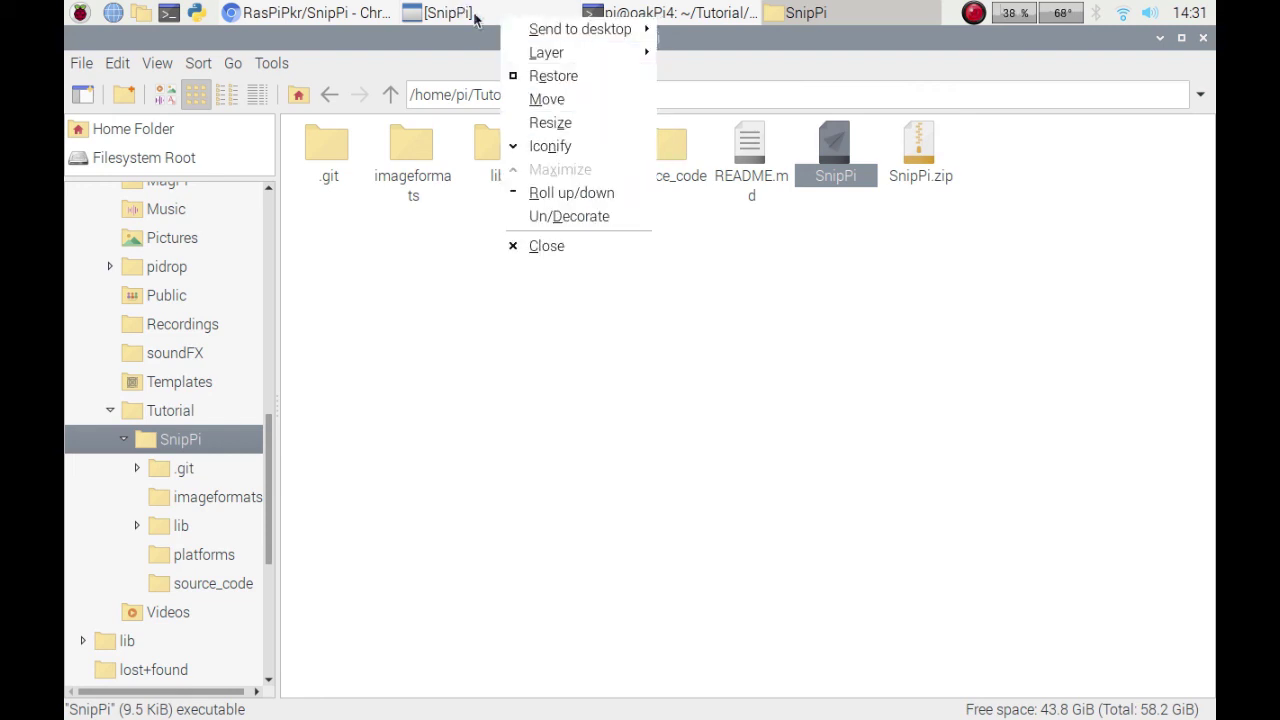
left_click(486, 37)
right_click(497, 18)
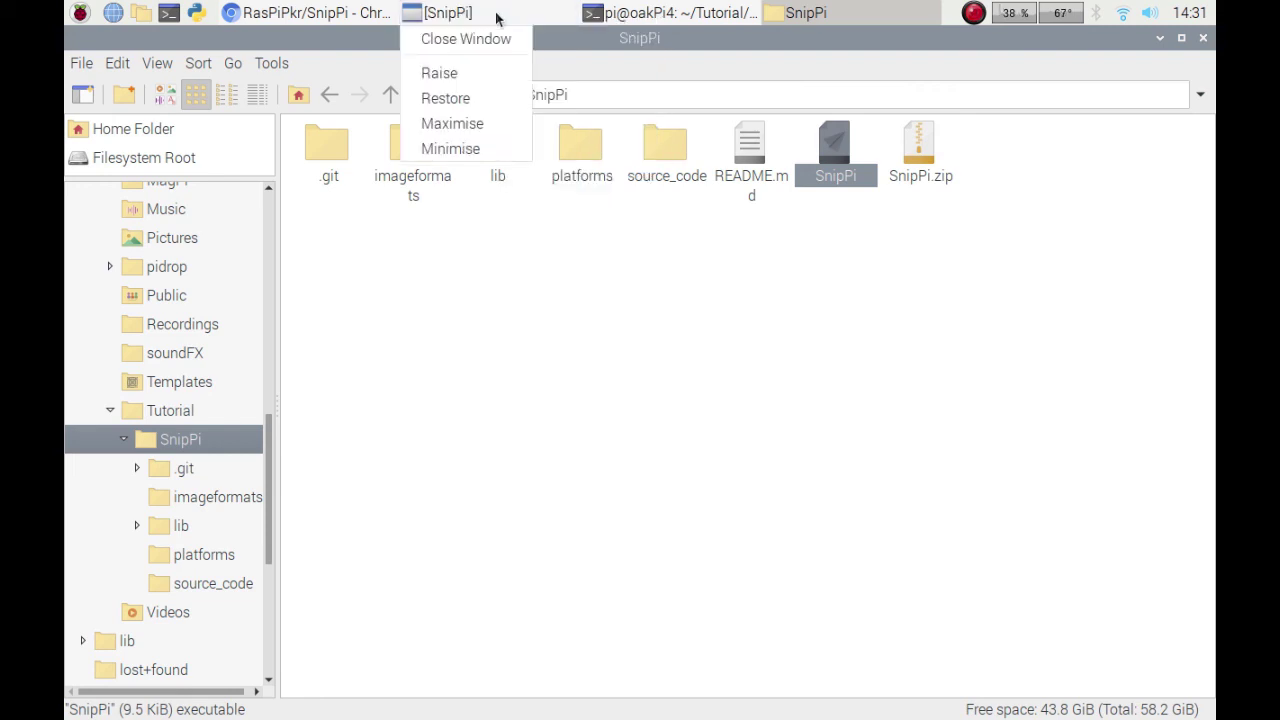
left_click(466, 40)
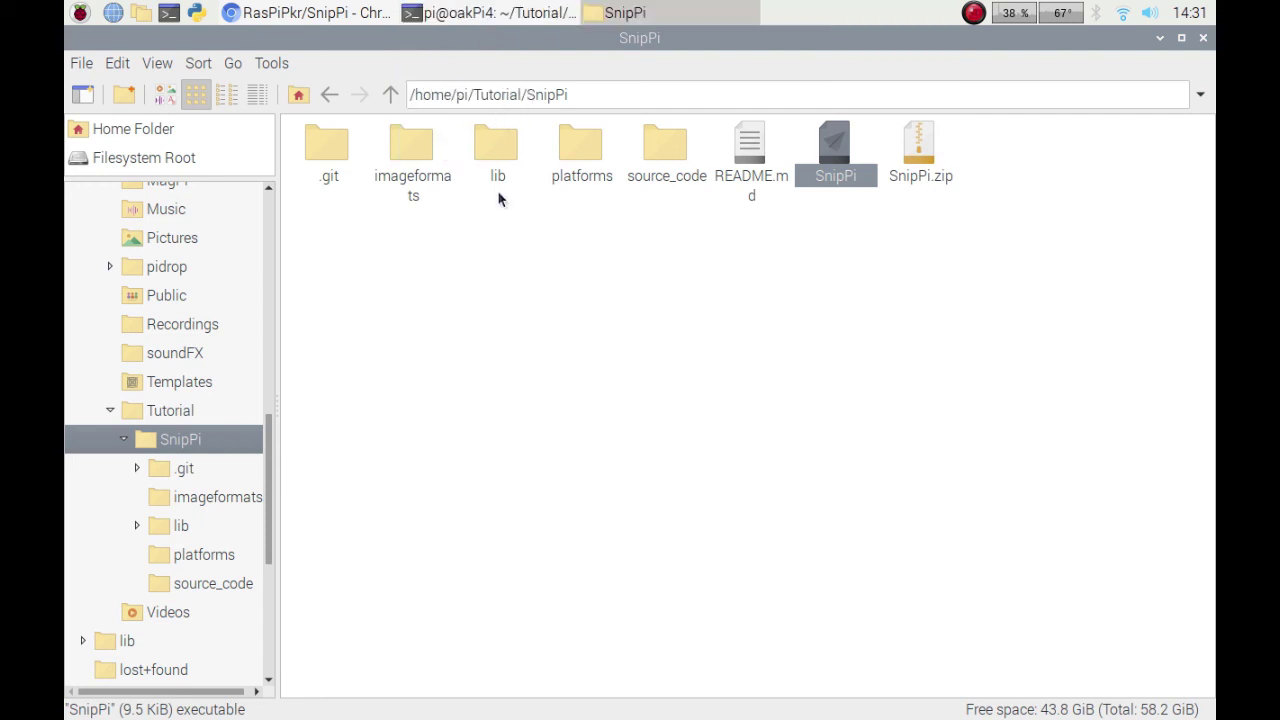